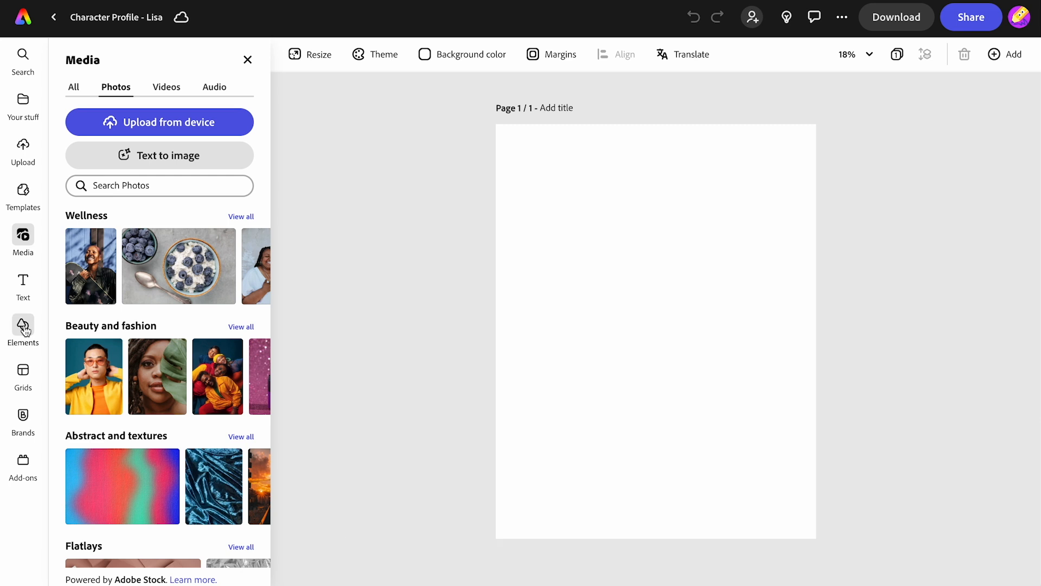
Step: Search the background elements for "gradient" and apply the blue-to-pink gradient to the page
left_click(200, 88)
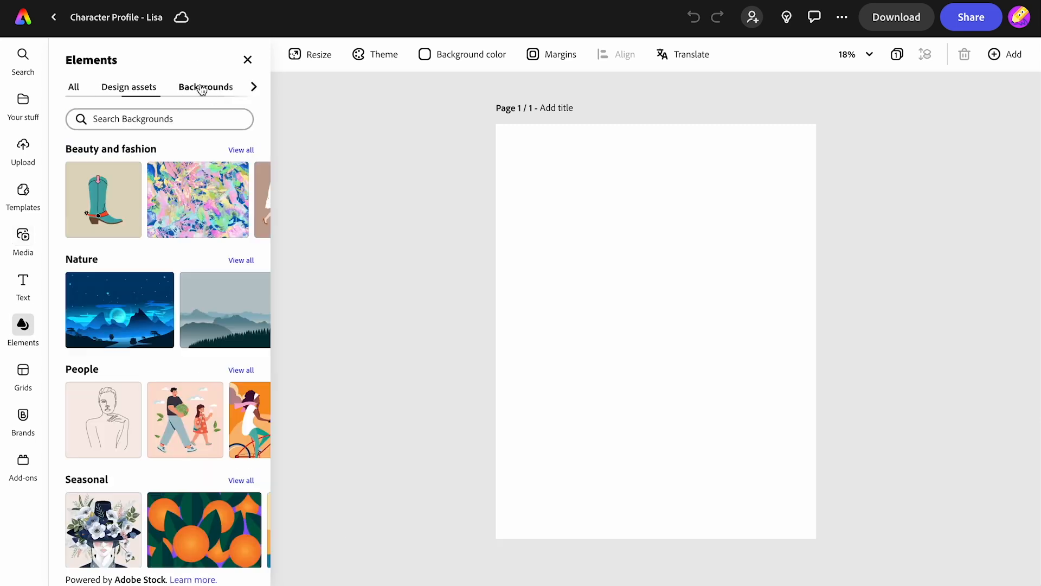
left_click(138, 123)
type("g")
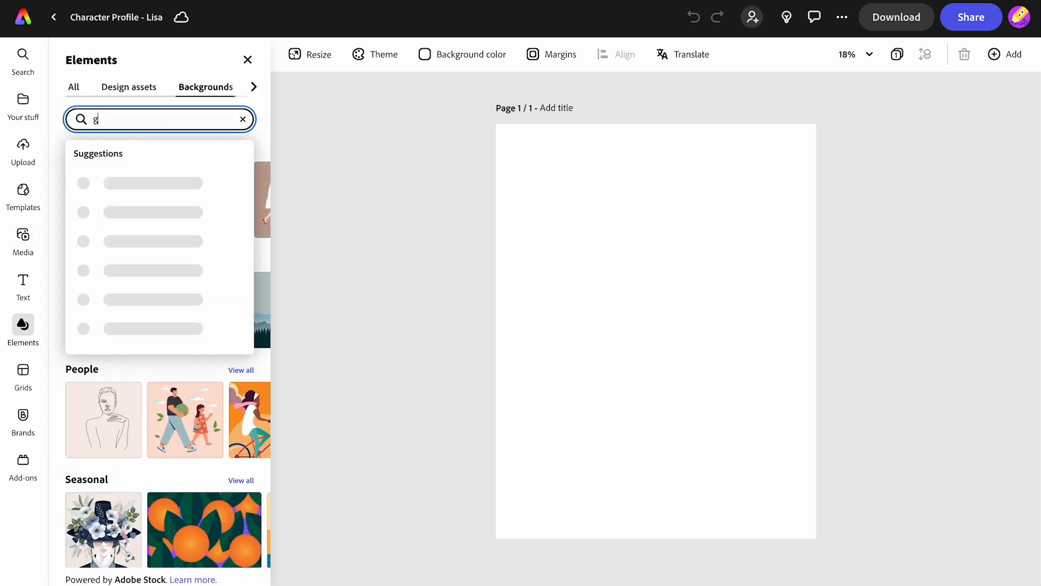
type("radient")
key("Return")
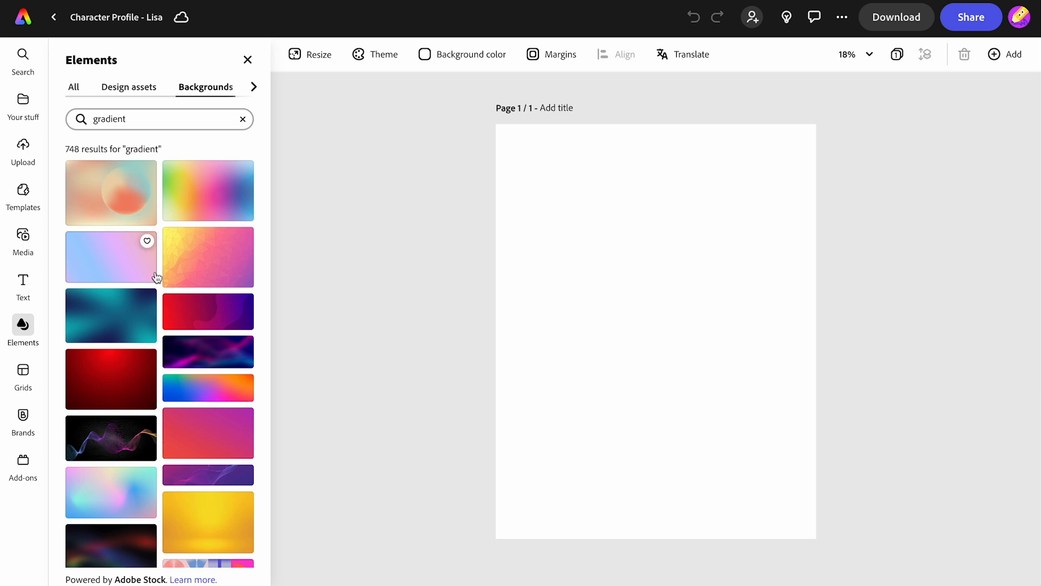
scroll(171, 382, "down", 10)
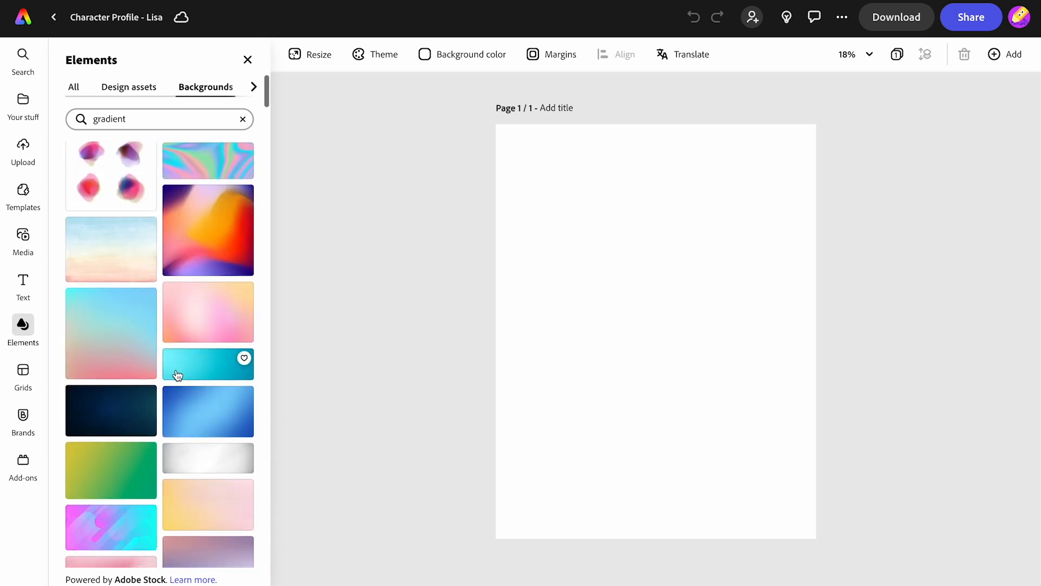
left_click(101, 338)
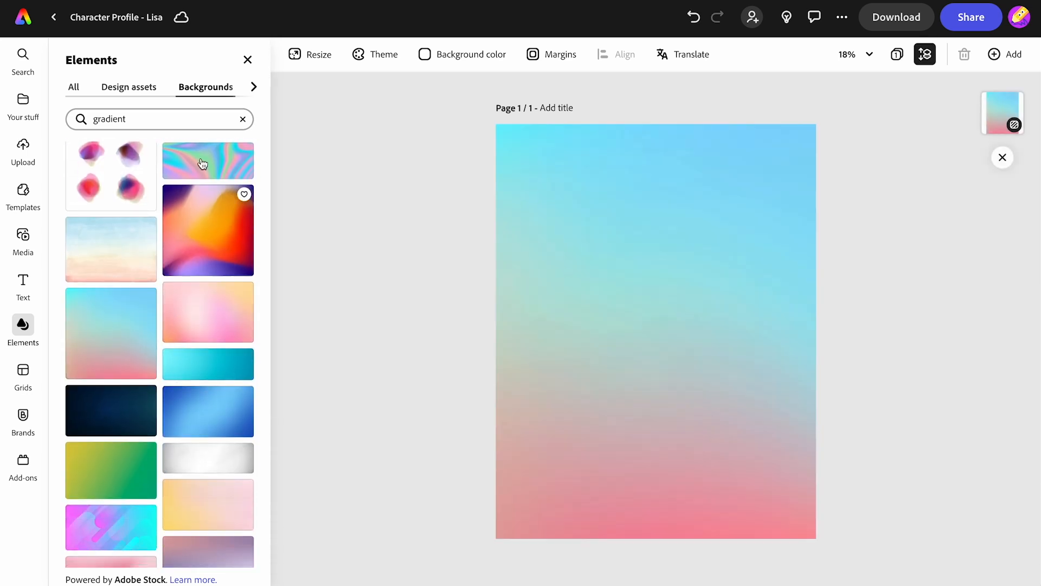
left_click(247, 60)
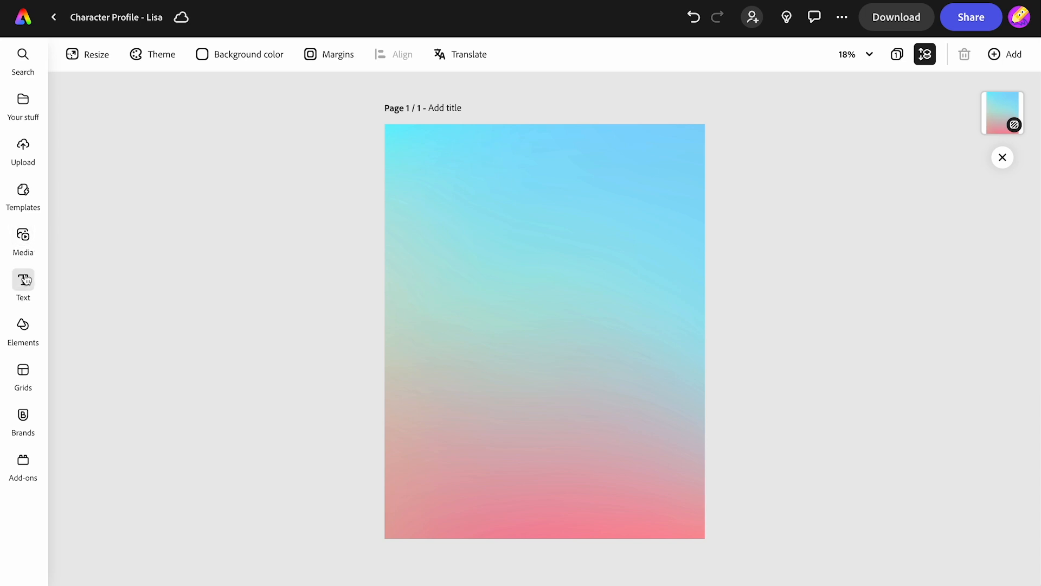
Step: Add a text box to the page and enter the character's full name
left_click(25, 280)
left_click(123, 93)
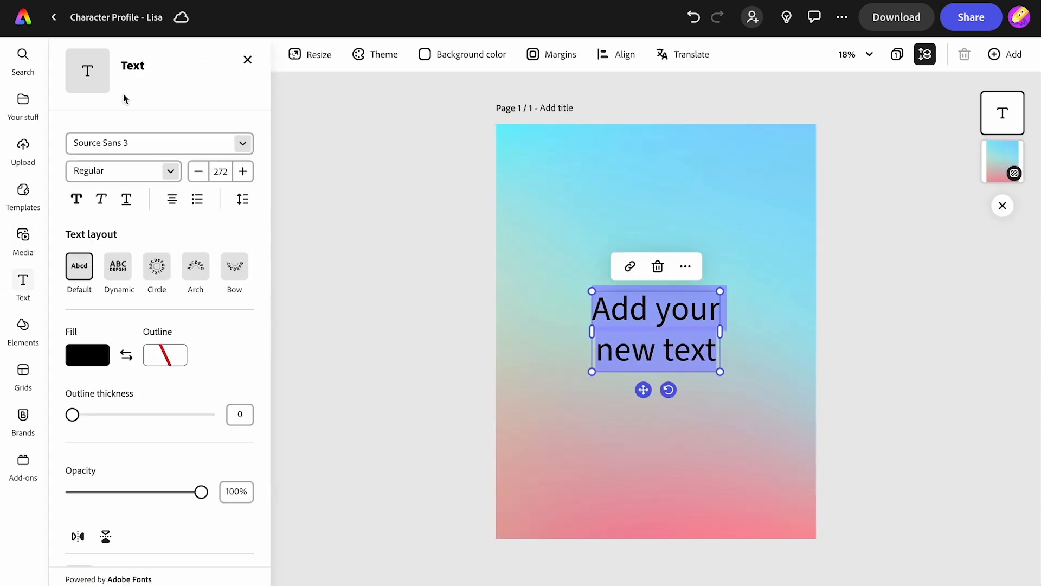
type("Lisa Le")
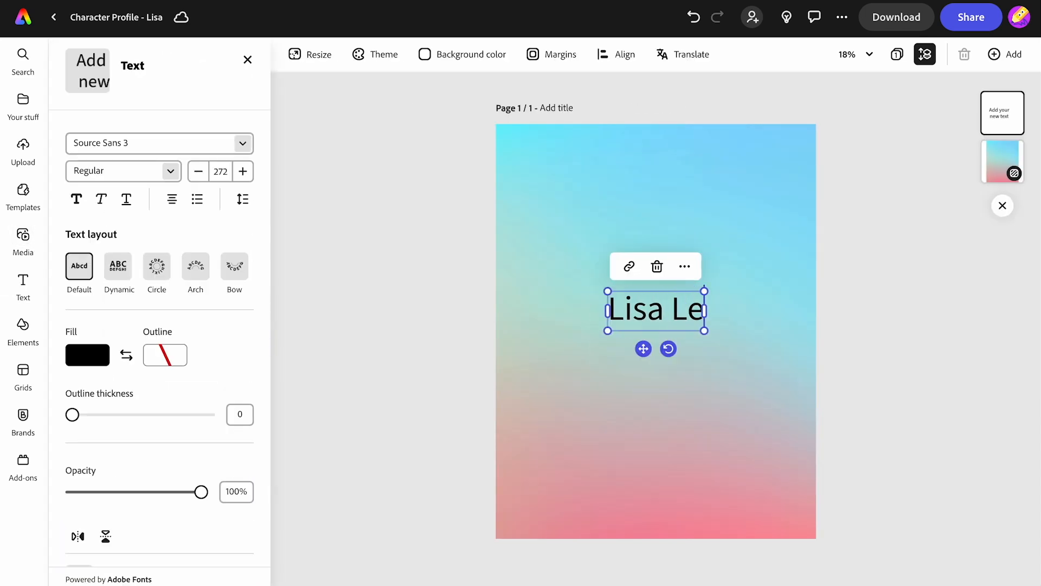
type("chenko")
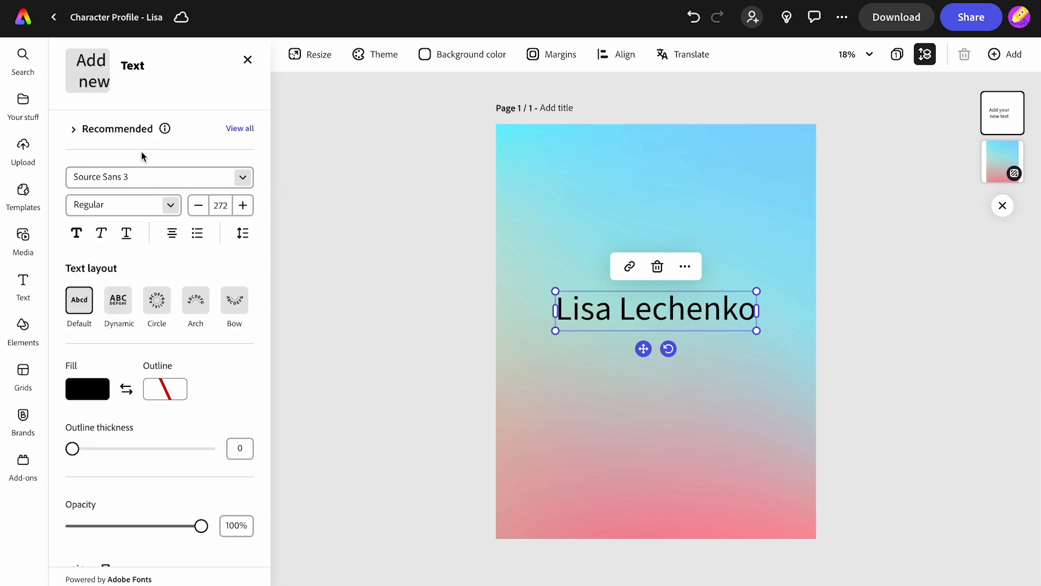
Step: Set the name's font to Copal Std Solid
left_click(236, 132)
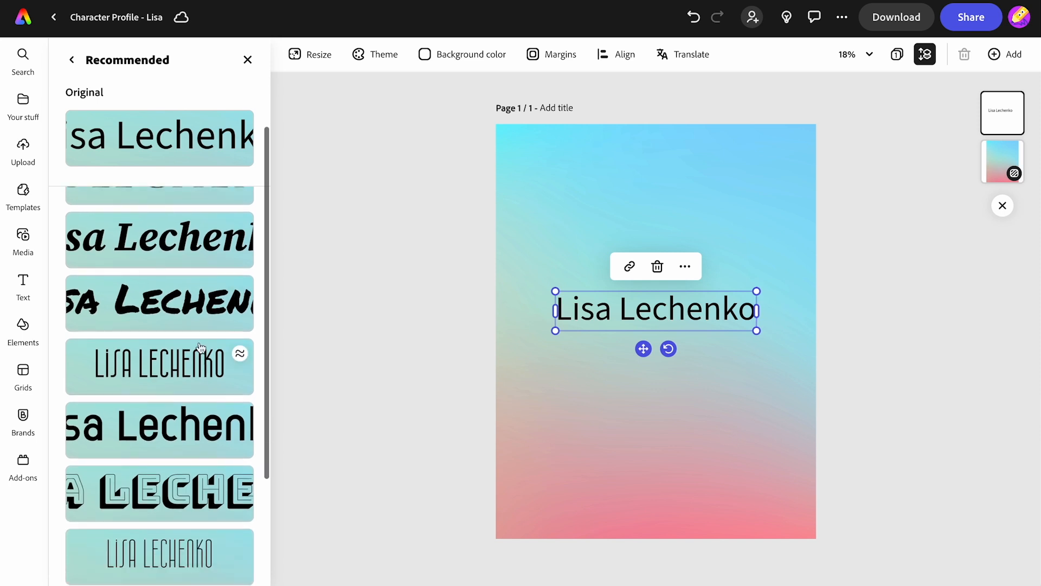
left_click(71, 59)
left_click(110, 177)
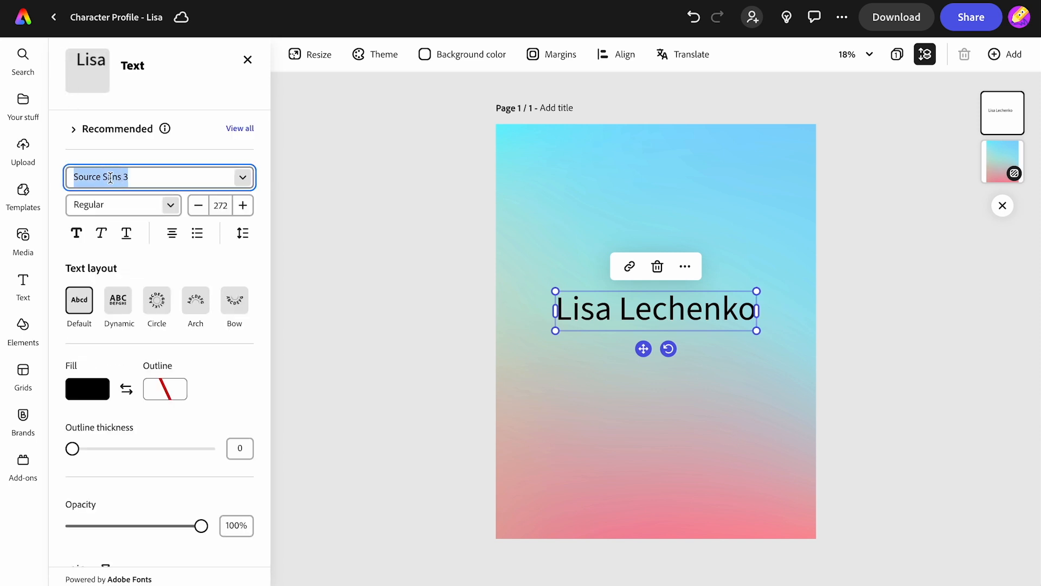
type("copal")
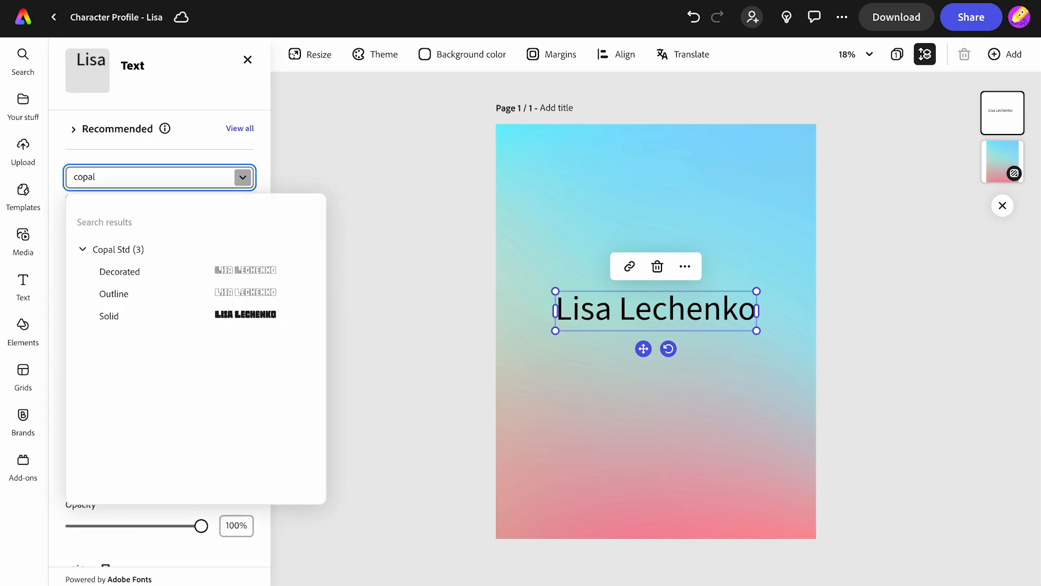
left_click(121, 318)
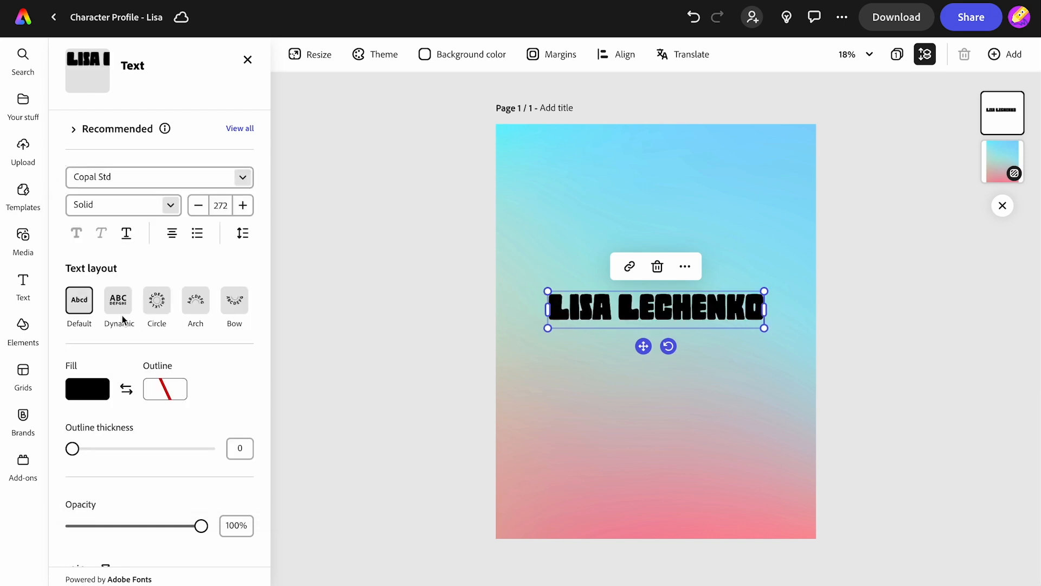
Step: Give the name text a white #FFFFFF fill and a black #000000 outline
left_click(88, 390)
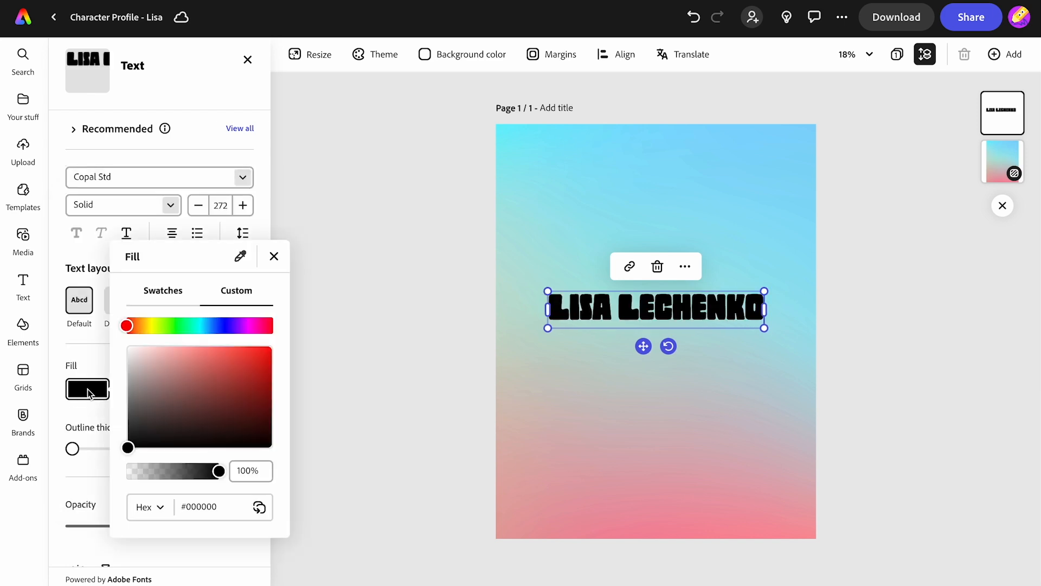
left_click_drag(131, 448, 130, 330)
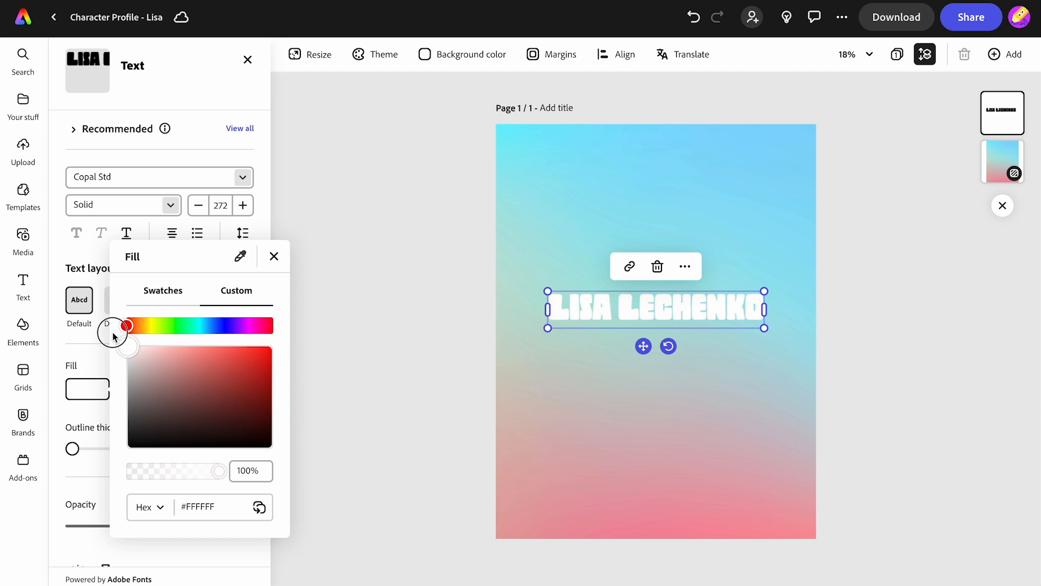
left_click(273, 257)
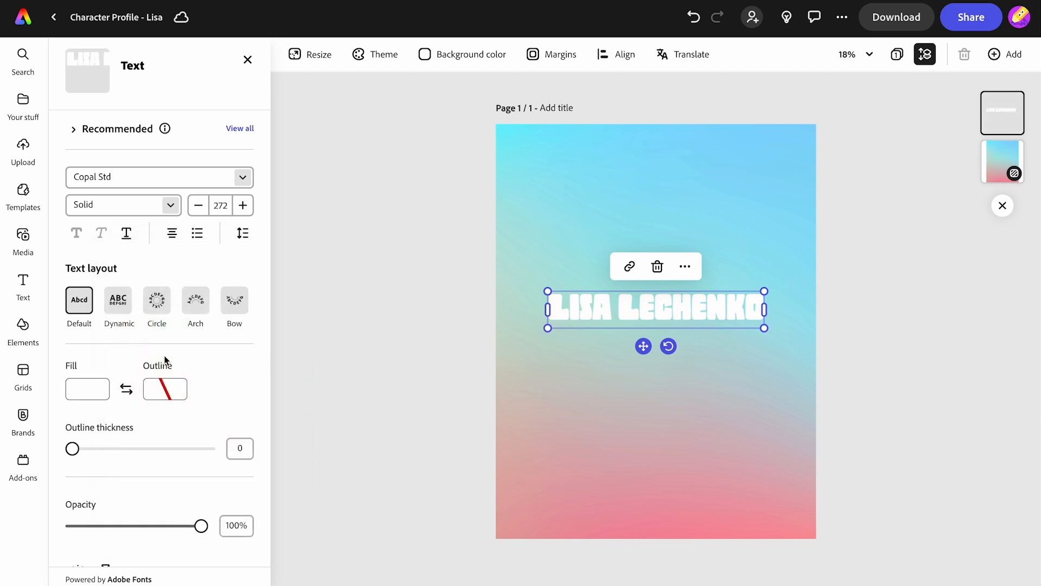
left_click(154, 398)
left_click_drag(201, 350, 202, 478)
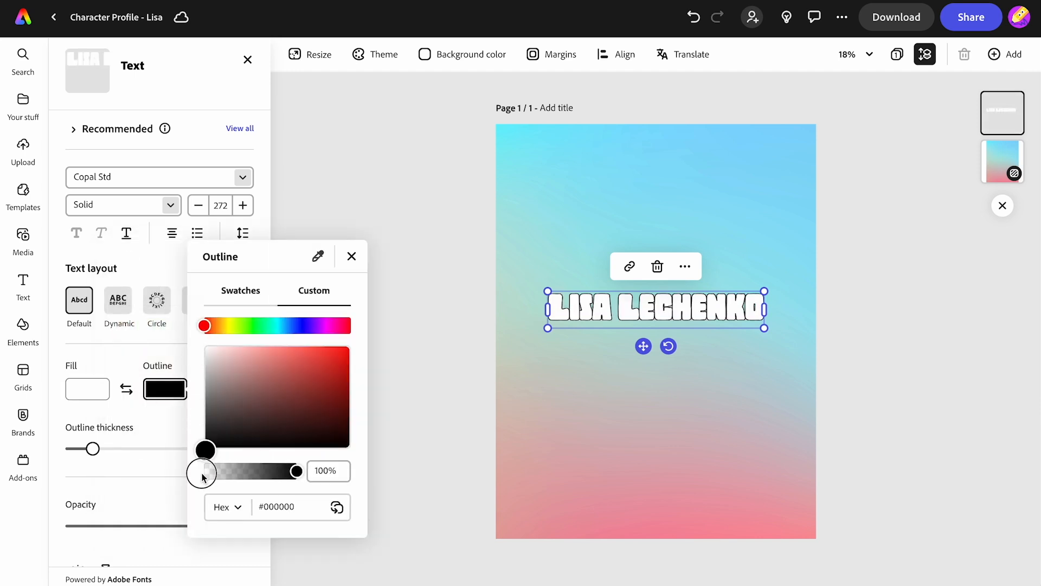
left_click(419, 189)
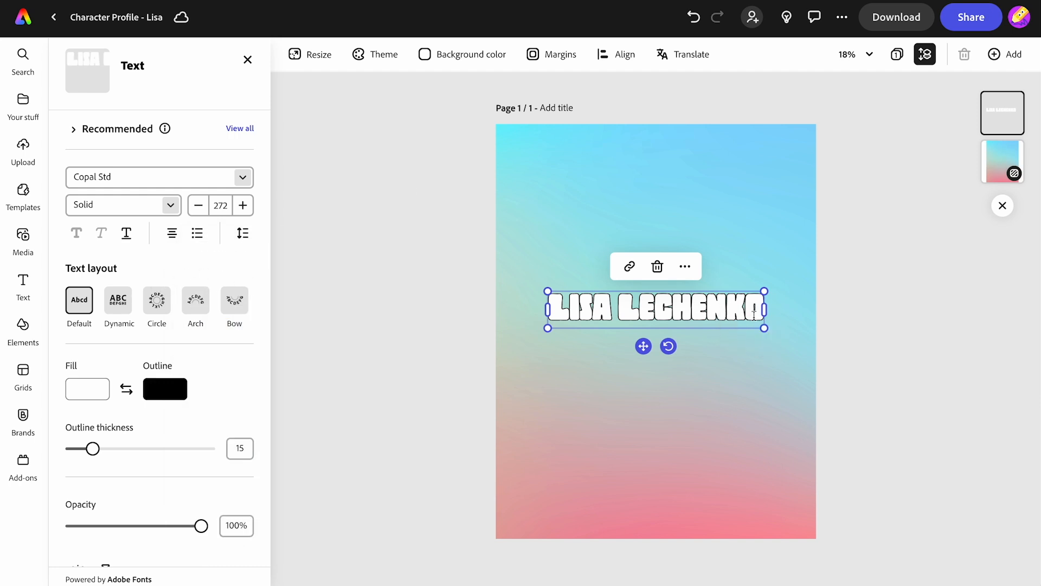
Step: Wrap the name onto two left-aligned lines and enlarge it to about size 373 in the page's upper-left area
left_click_drag(764, 328, 746, 350)
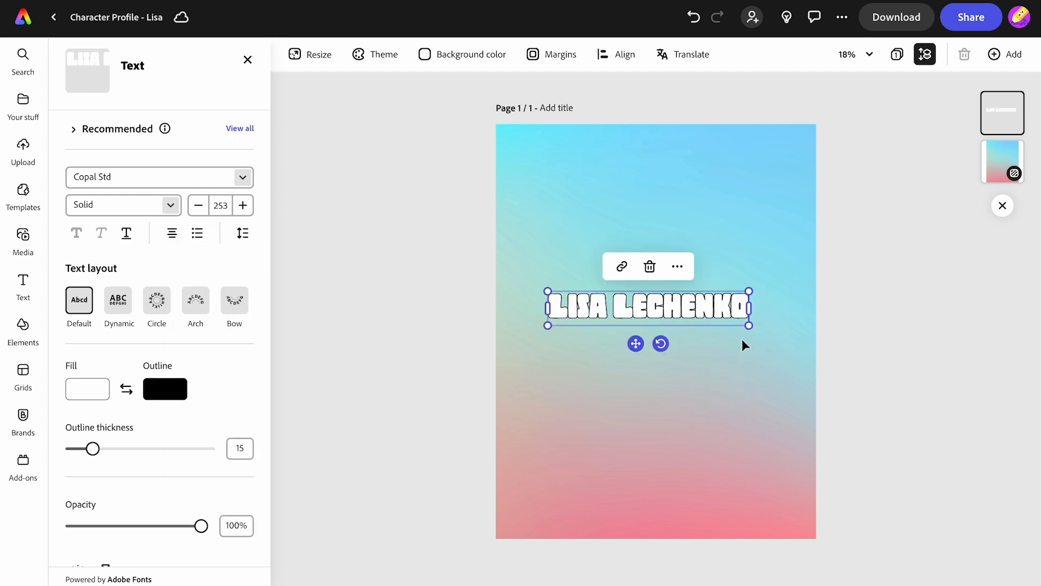
left_click(750, 309)
left_click_drag(750, 309, 704, 322)
left_click(169, 239)
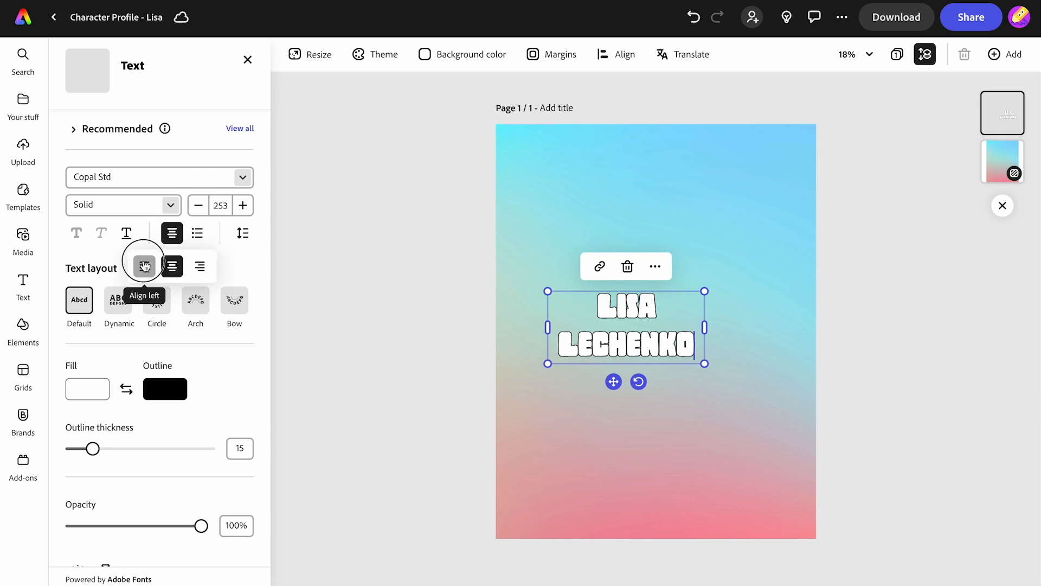
left_click(145, 266)
left_click_drag(704, 292, 763, 227)
left_click_drag(651, 381, 624, 269)
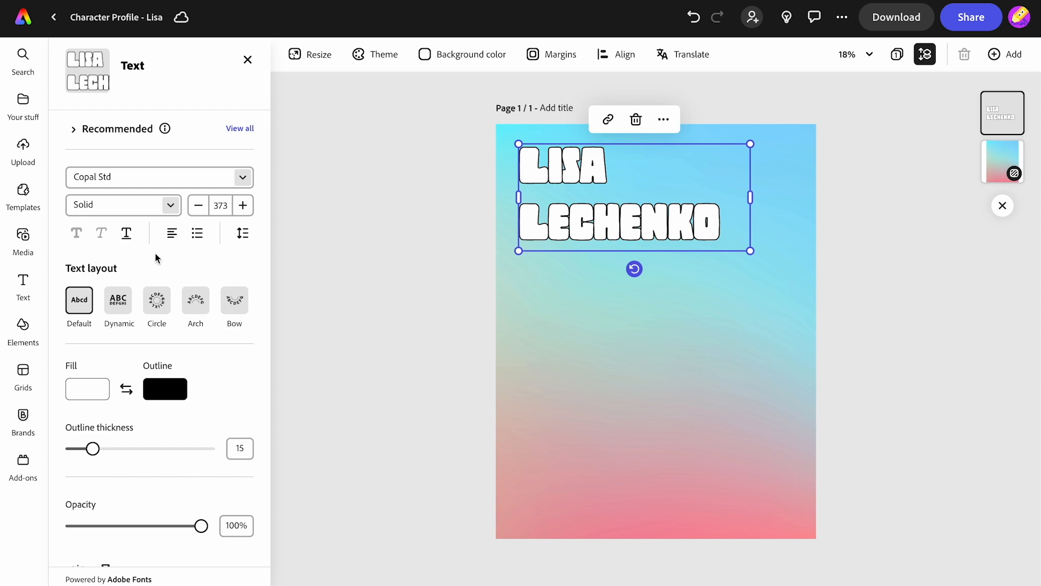
Step: Generate a Portrait (3:4) Graphic image from "Superhero girl with eye mask and a cape, long brown hair and dark skin and arms crossed"
left_click(25, 243)
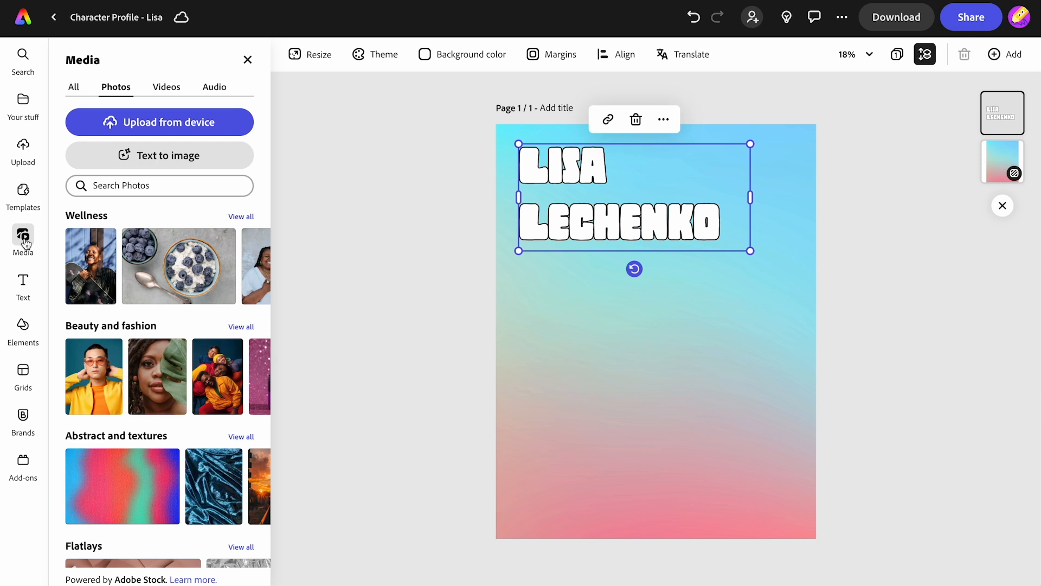
left_click(120, 158)
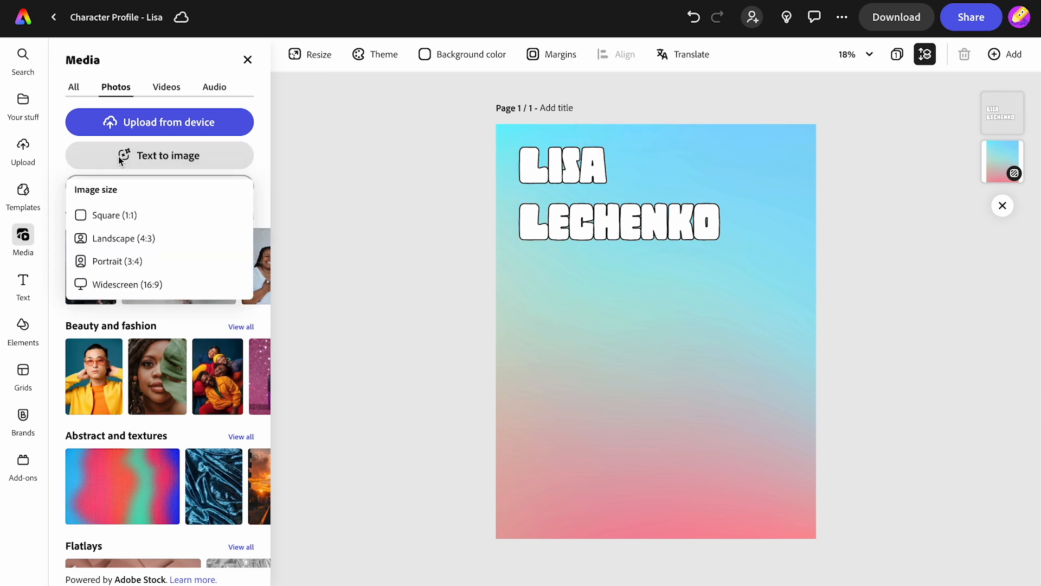
left_click(118, 266)
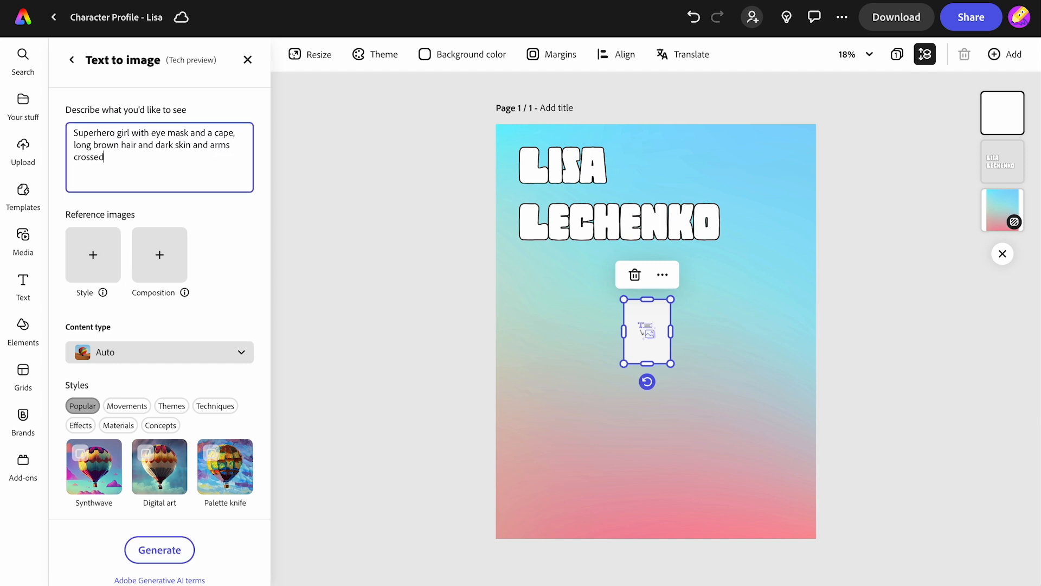
key("Return")
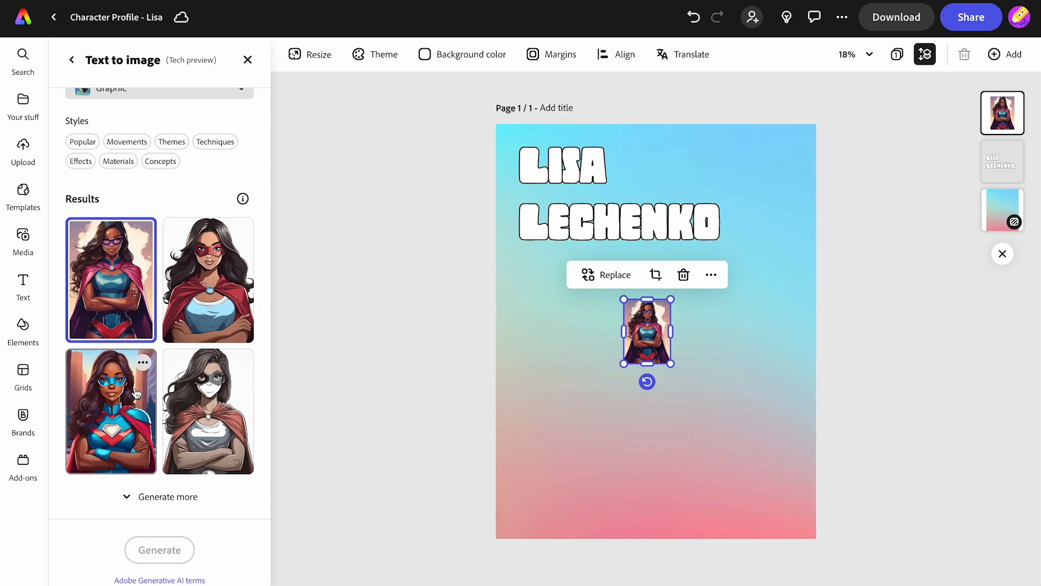
Step: Use the generated result with the blue mask and city backdrop, and enlarge it over the middle of the page
left_click(108, 409)
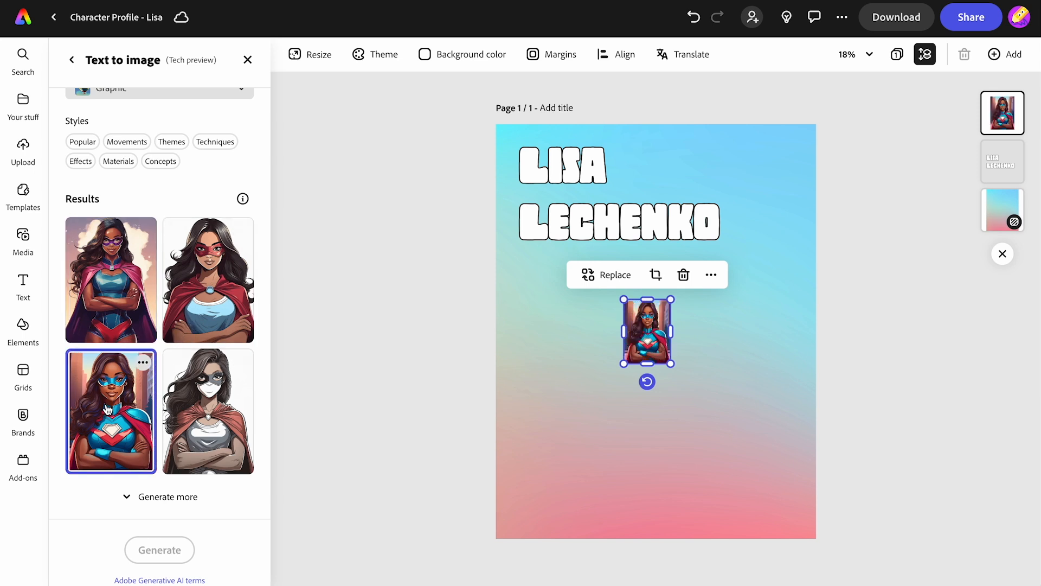
left_click_drag(624, 363, 538, 508)
left_click_drag(667, 300, 731, 218)
left_click(344, 307)
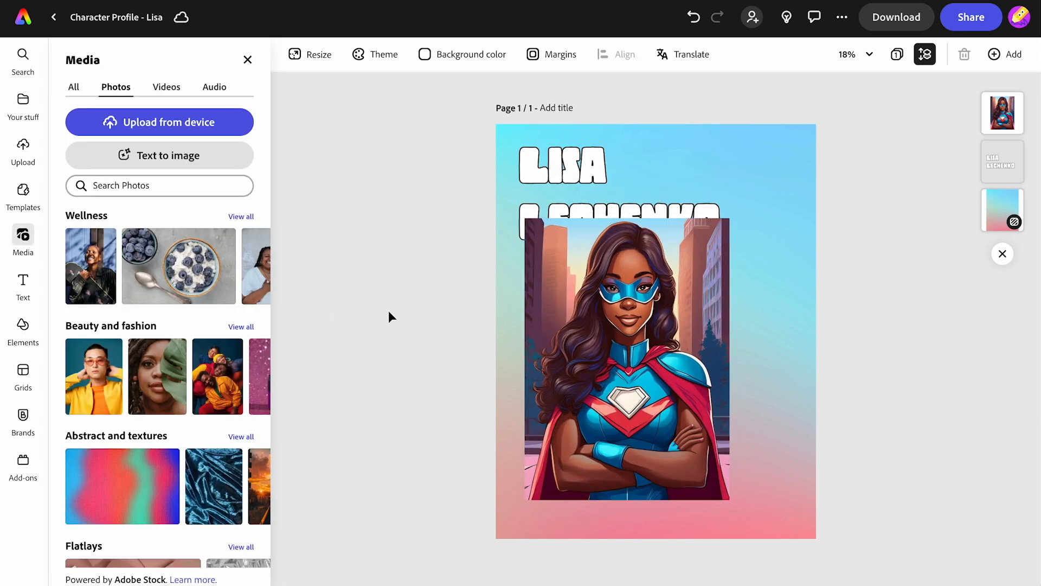
Step: Remove the superhero image's background and place it, scaled down, in the page's upper-right area behind the name
left_click(559, 337)
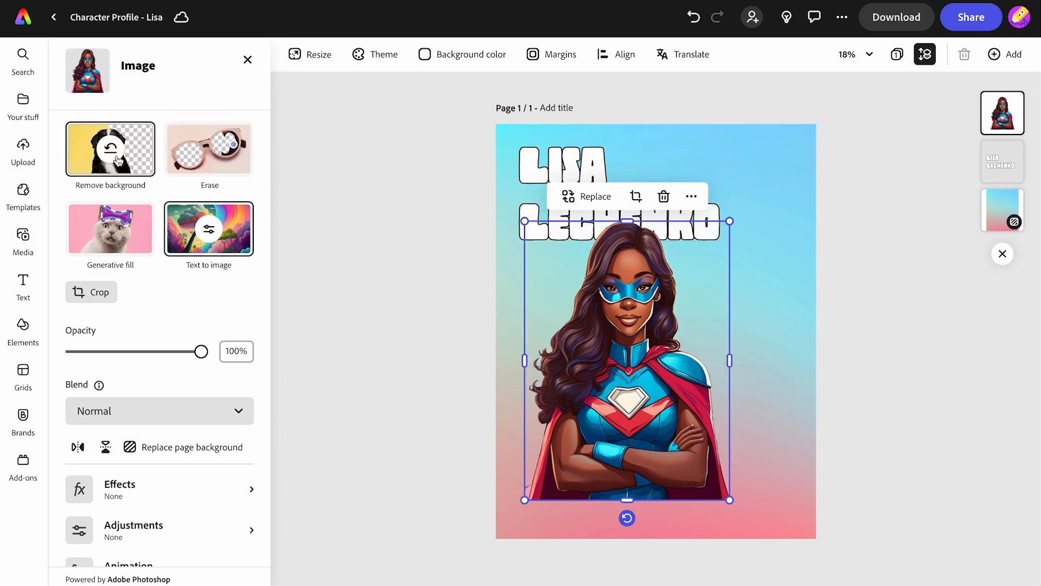
left_click_drag(524, 498, 727, 237)
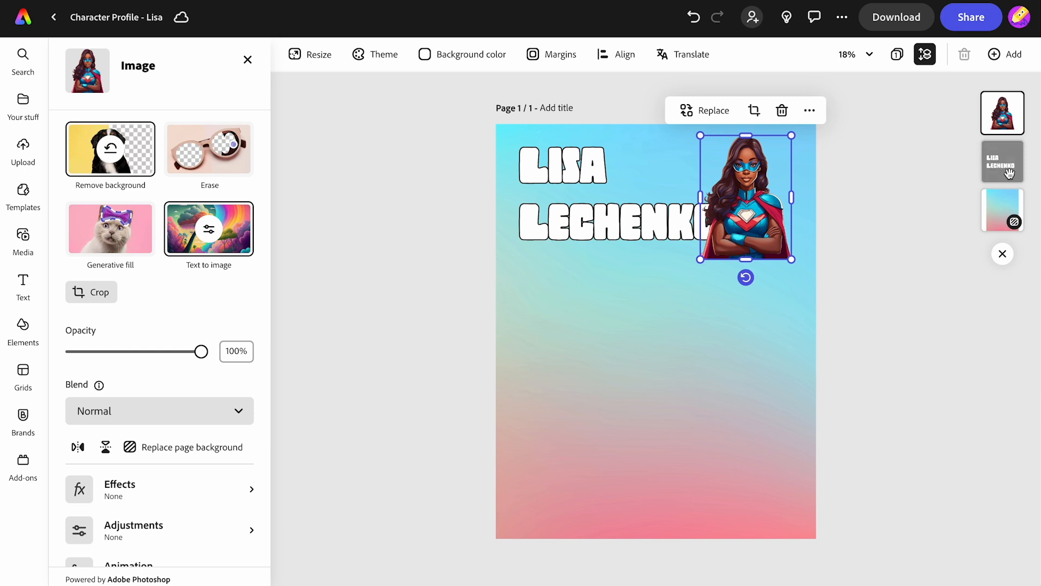
left_click_drag(1010, 172, 1009, 116)
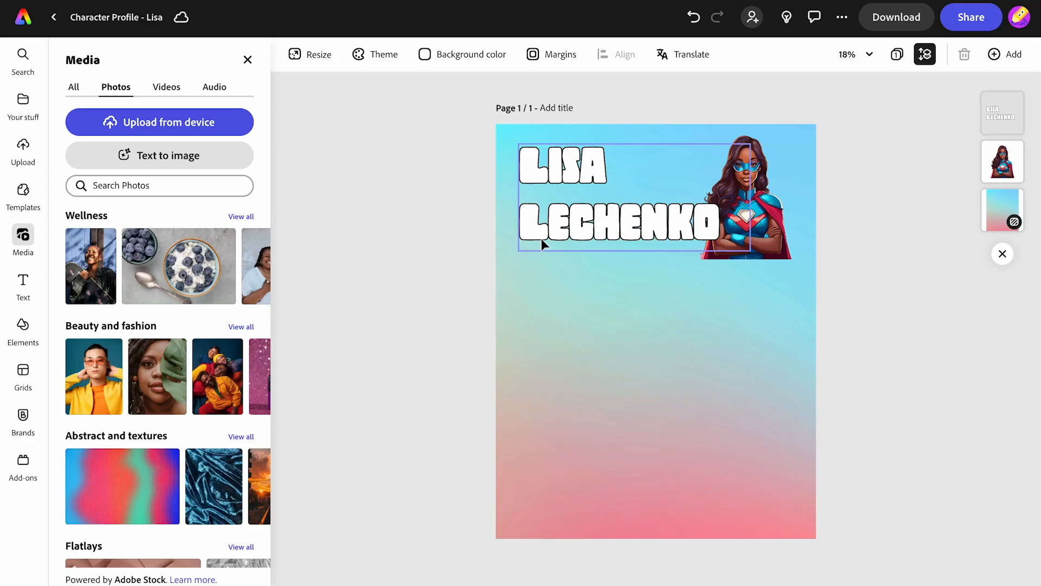
Step: Duplicate the name text as a "SKILLS" heading of about size 163, lined up with the name's left edge below it
left_click(541, 239)
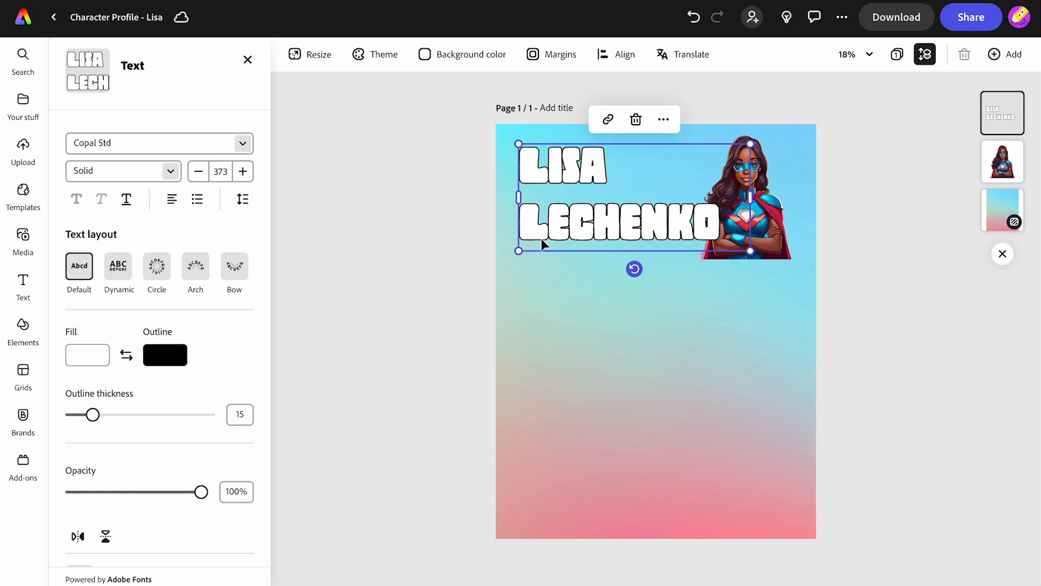
left_click(663, 120)
left_click(687, 201)
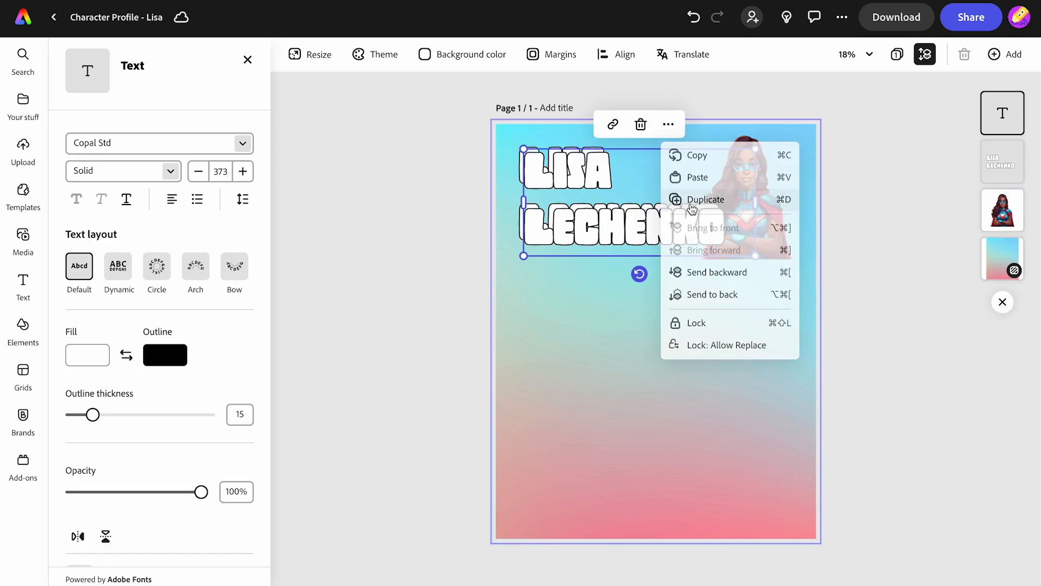
left_click_drag(649, 220, 634, 332)
double_click(588, 286)
type("SKILLS")
left_click_drag(751, 313, 619, 284)
left_click_drag(556, 302, 558, 337)
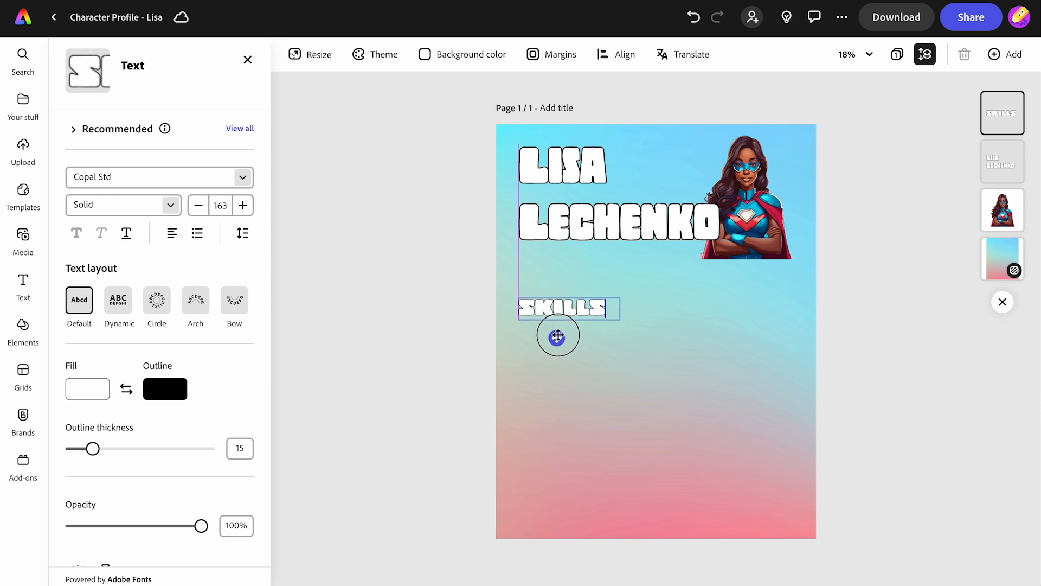
Step: Duplicate the "SKILLS" heading, place the copy further down on the same edge, change its text to "EXPERIENCE" and widen its box to one line
right_click(597, 305)
left_click(623, 353)
left_click_drag(577, 324, 570, 424)
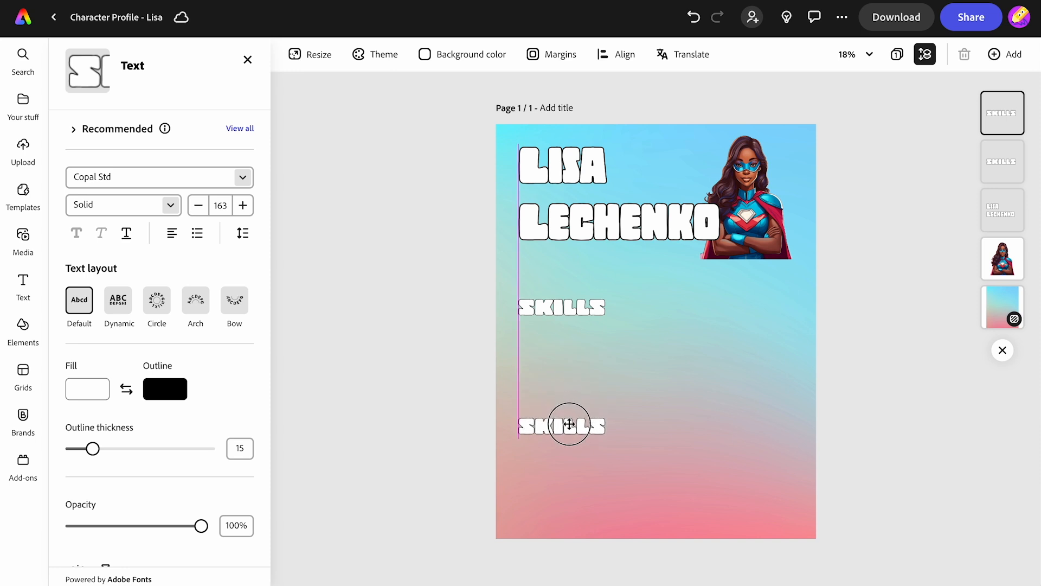
double_click(569, 424)
type("EXPER")
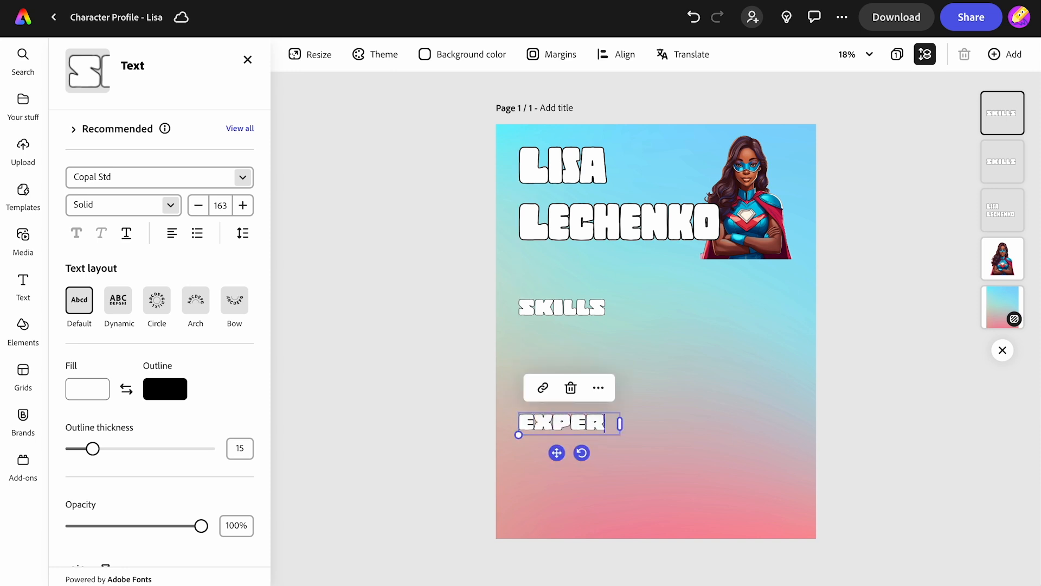
type("IENCE")
left_click_drag(619, 435, 688, 433)
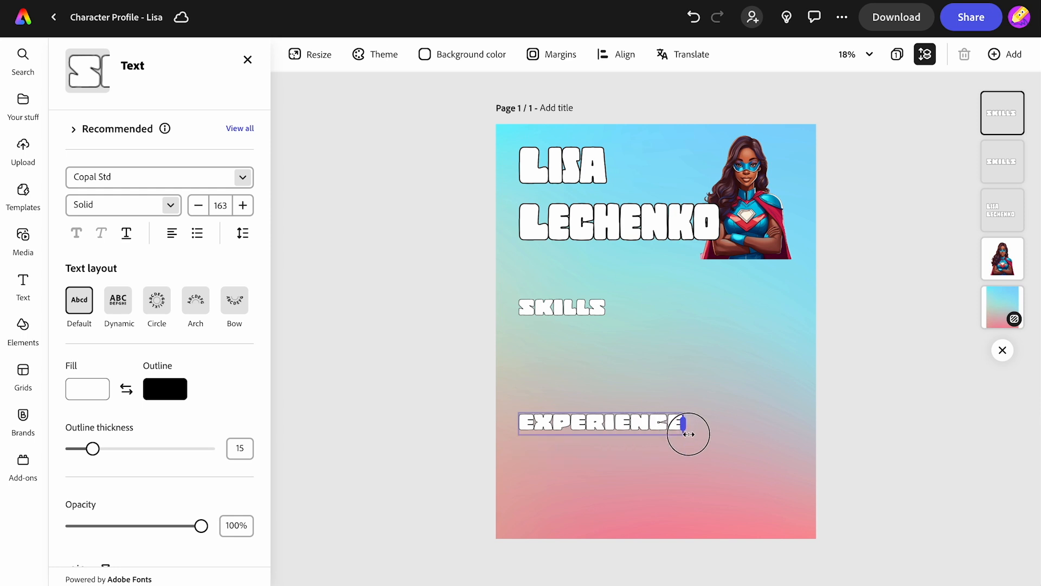
left_click(248, 60)
left_click(249, 60)
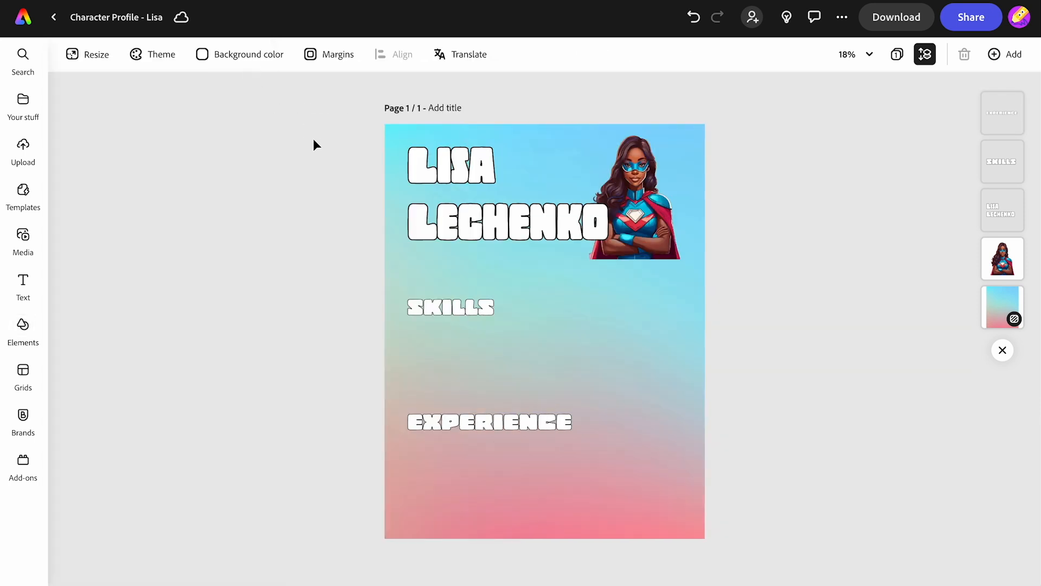
Step: Search the design assets for "helicopter" and place the dark blue helicopter on the page's right half, just above the "EXPERIENCE" heading's level
left_click(23, 328)
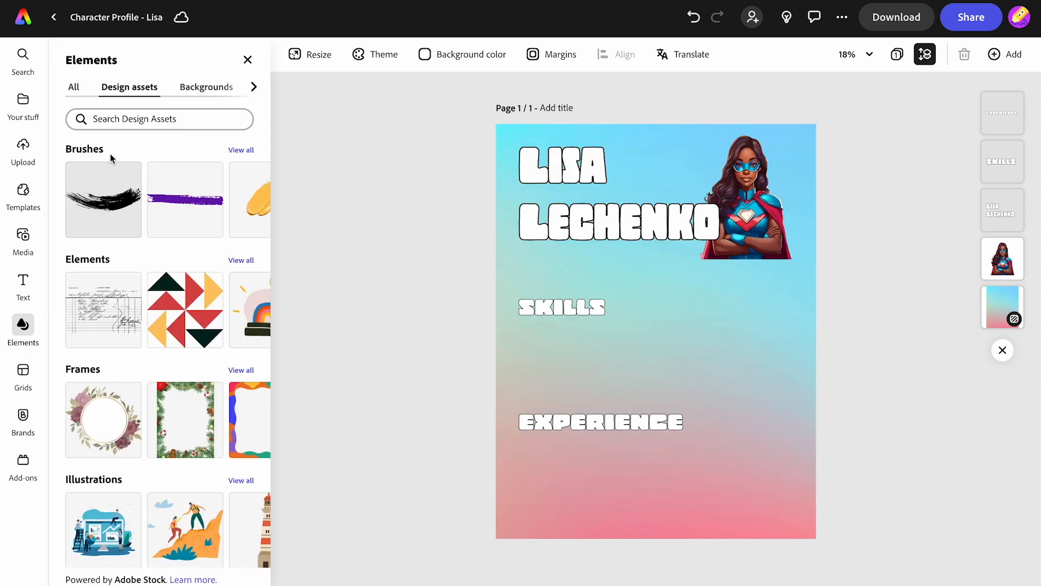
left_click(115, 118)
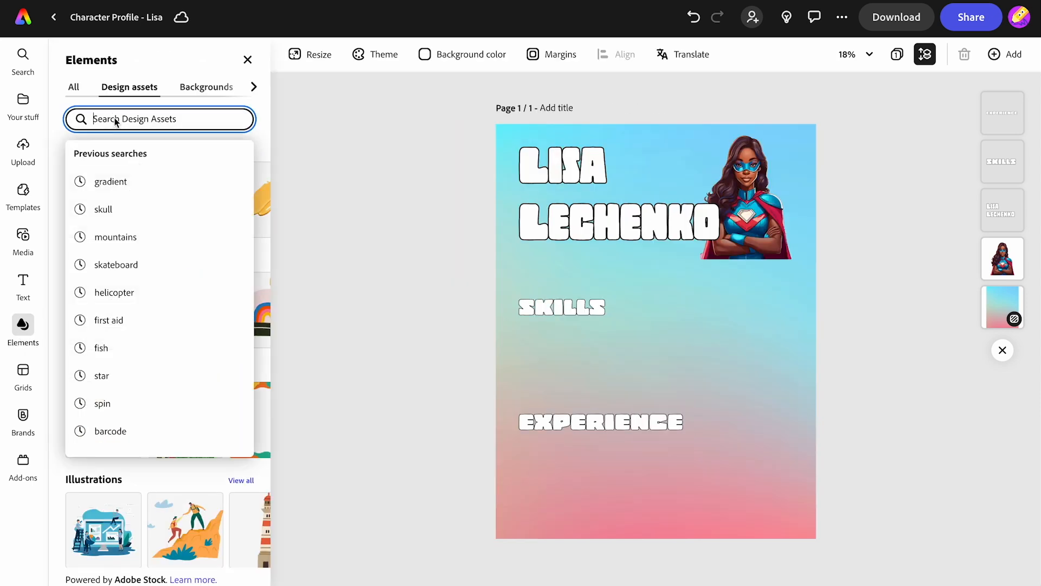
type("helicopter")
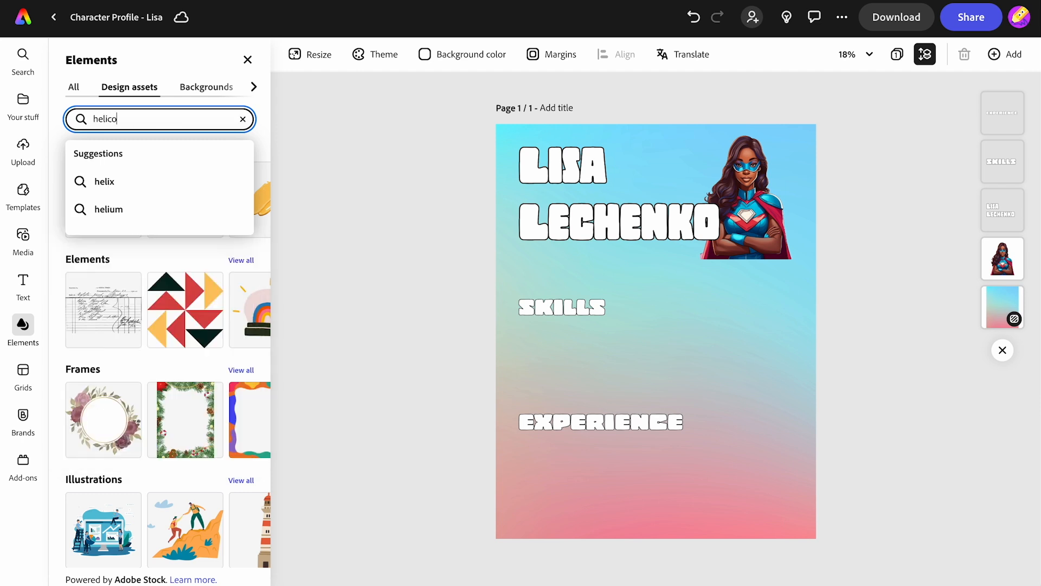
key("Return")
left_click_drag(111, 303, 748, 372)
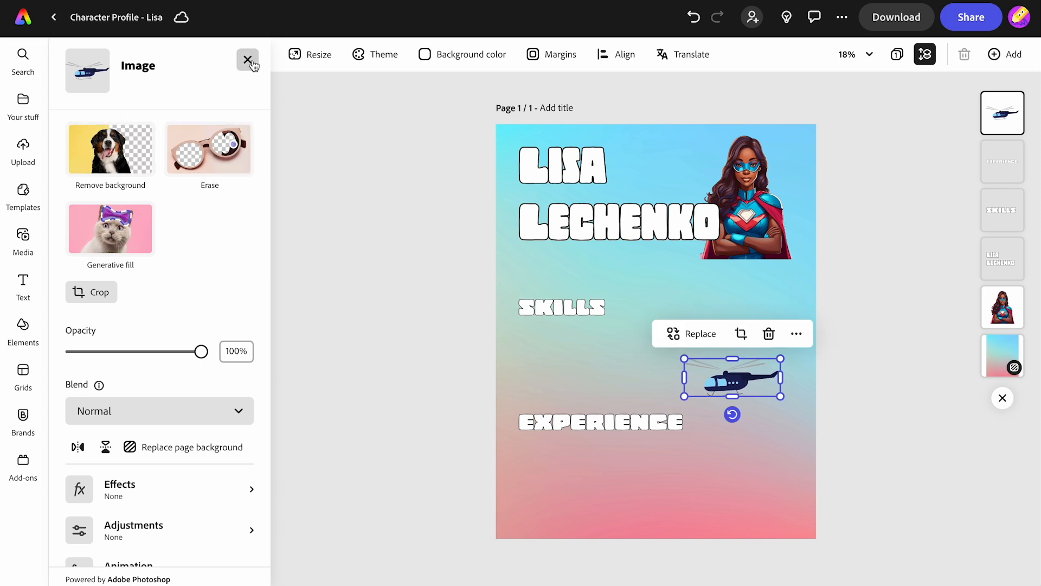
left_click(248, 60)
Step: Search the design assets for "first aid" and place the red first aid bag directly below the "SKILLS" heading
double_click(133, 118)
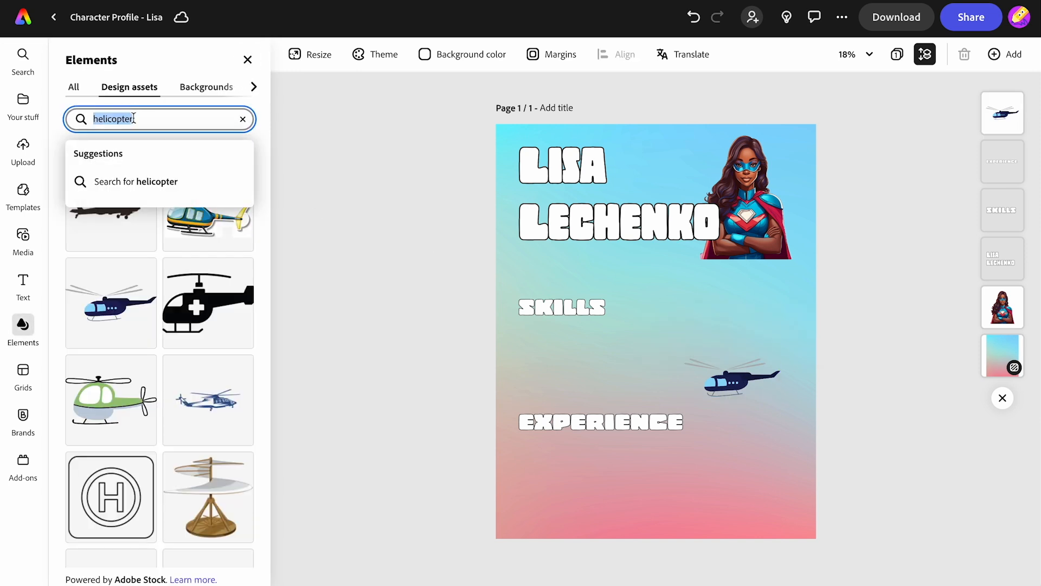
type("first aid")
key("Return")
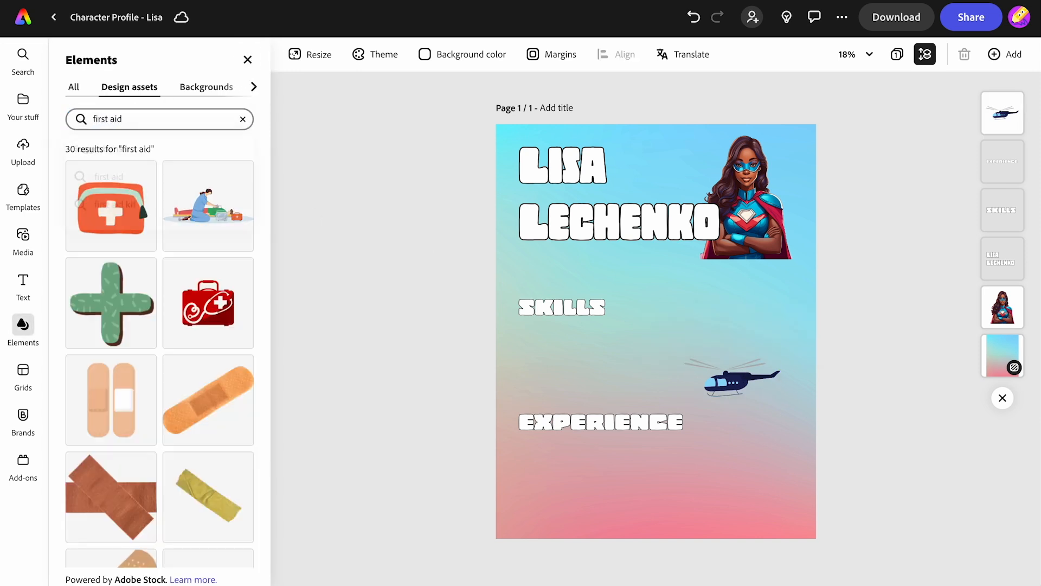
left_click(116, 215)
left_click_drag(658, 336, 534, 359)
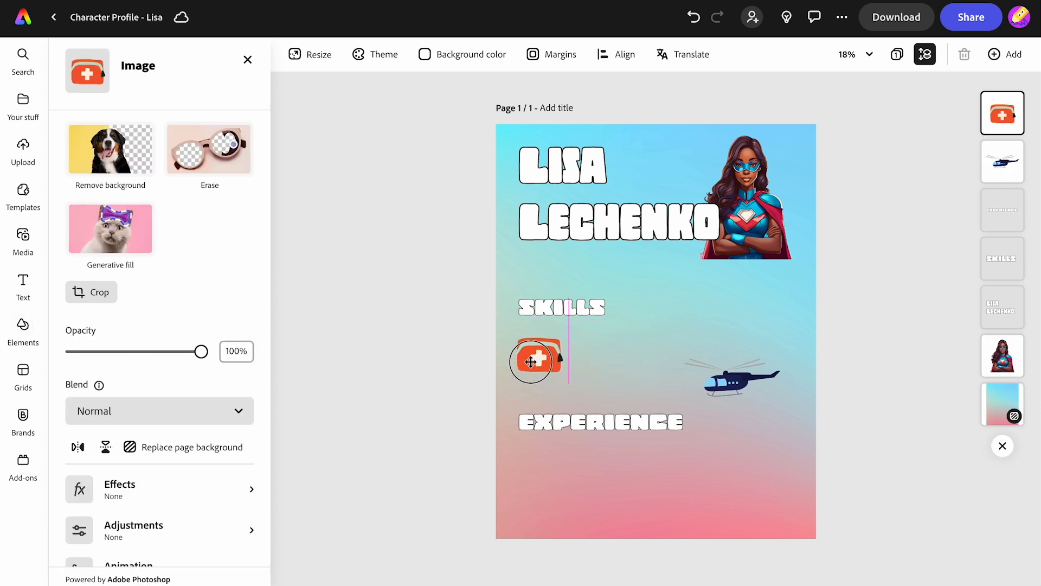
left_click(248, 59)
Step: Find a "fish" design asset, place the speckled trout across from the "SKILLS" heading, and shift the helicopter slightly down and left
left_click(157, 119)
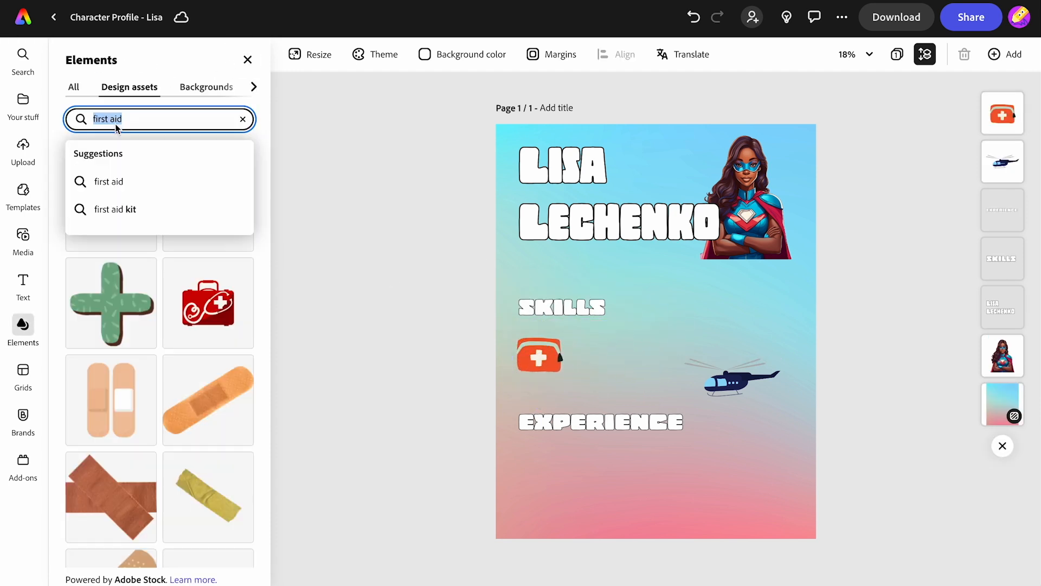
type("fish")
key("Return")
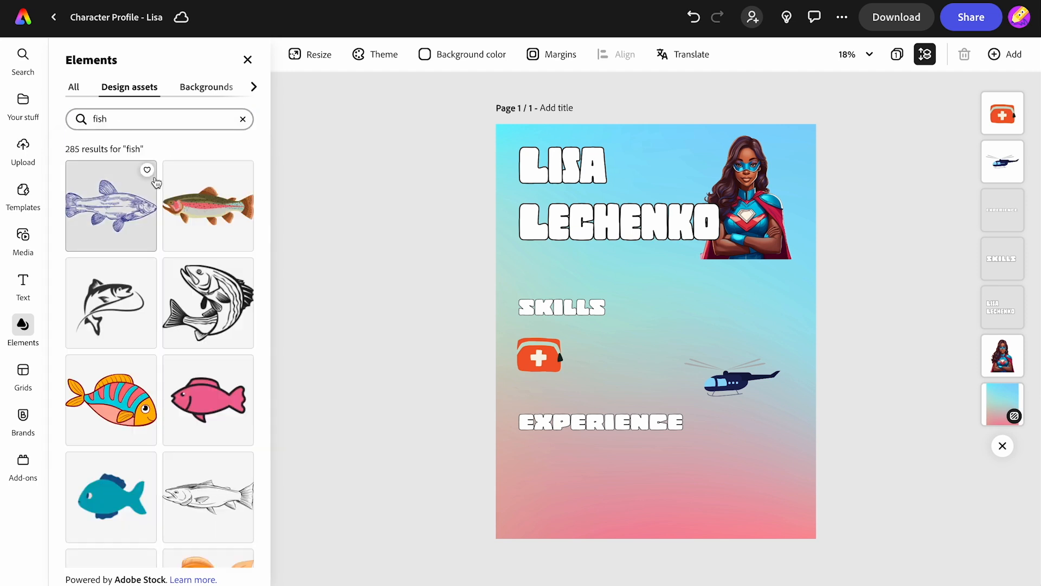
left_click(208, 206)
left_click_drag(671, 335, 744, 315)
left_click_drag(733, 380, 725, 385)
left_click(247, 59)
Step: Search the design assets for "skateboard" and place the yellow skateboard below the "EXPERIENCE" heading
left_click(158, 118)
type("skateboard")
key("Return")
left_click(206, 205)
left_click_drag(656, 332, 554, 464)
Step: Search the design assets for "skull" and place the purple skull in the page's lower-right area
type("skull")
key("Return")
scroll(208, 271, "down", 5)
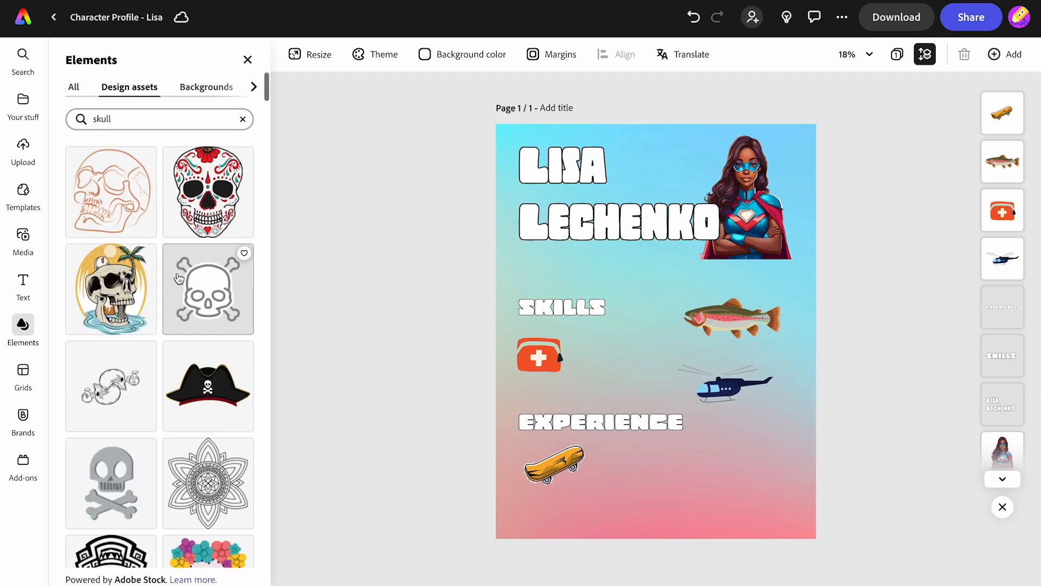
left_click(208, 271)
left_click_drag(657, 331, 750, 472)
left_click(247, 59)
Step: Search the design assets for "mountains" and place the orange mountain graphic at the page's bottom, below the skateboard
left_click(186, 119)
type("mountain")
key("Return")
left_click(222, 353)
left_click_drag(656, 332, 598, 509)
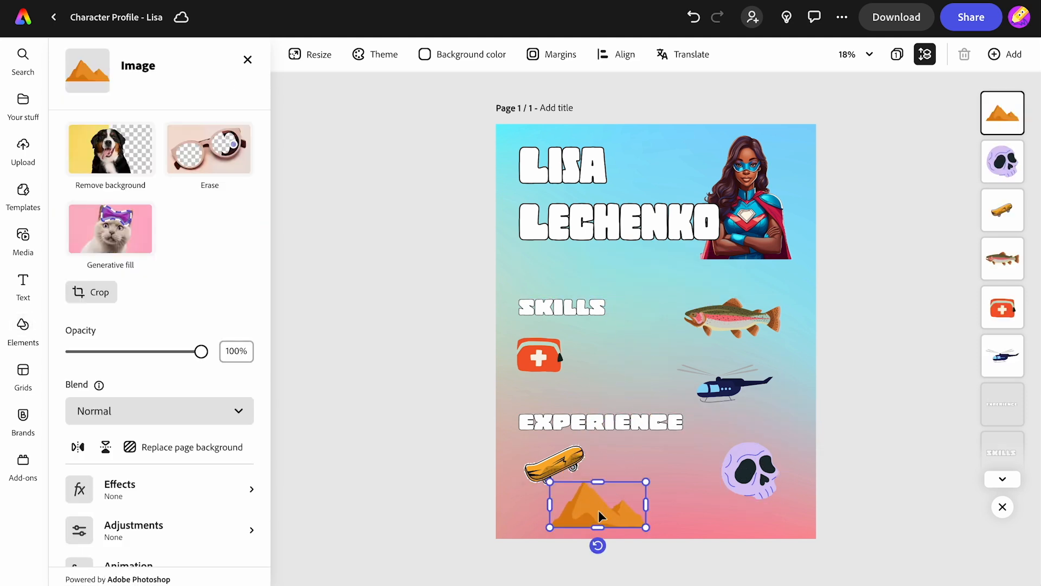
Step: Apply the teal-blue Duotone effect to the orange mountain graphic
left_click(173, 489)
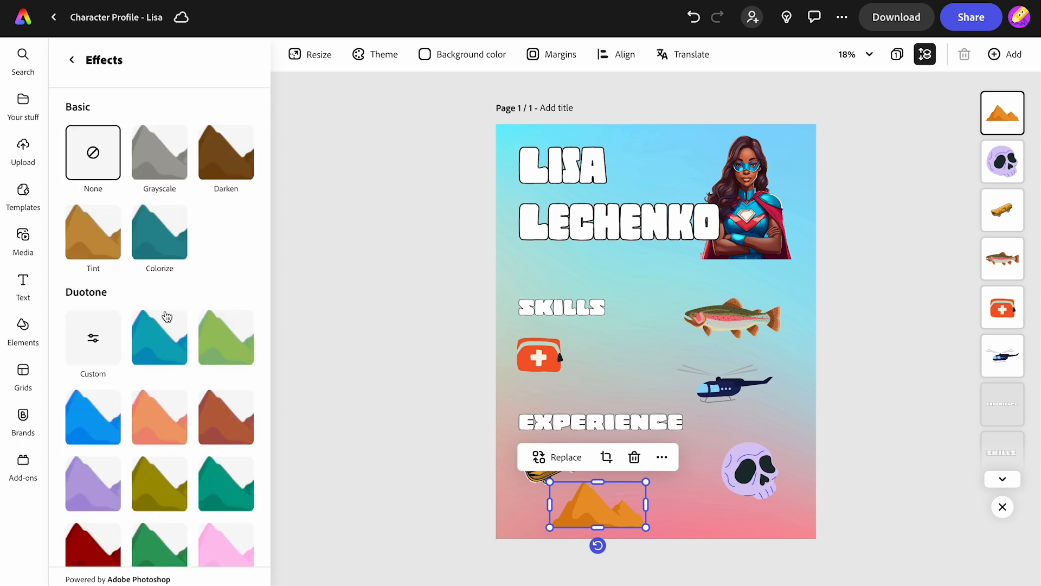
left_click(157, 336)
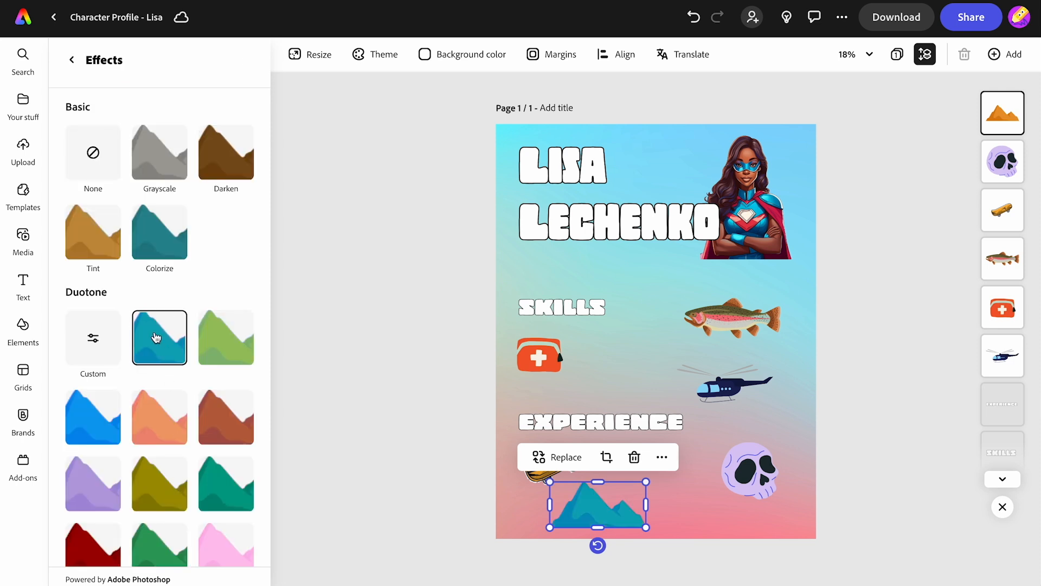
left_click(322, 424)
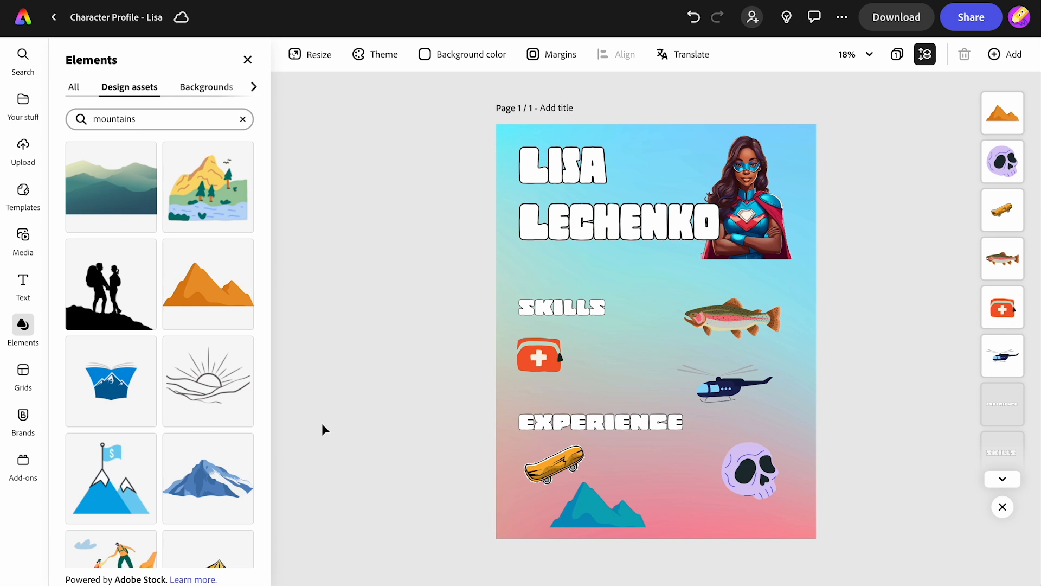
Step: Add the text "Competent fisherwoman" in the Reross font, scale it down and position it beside the fish
left_click(23, 285)
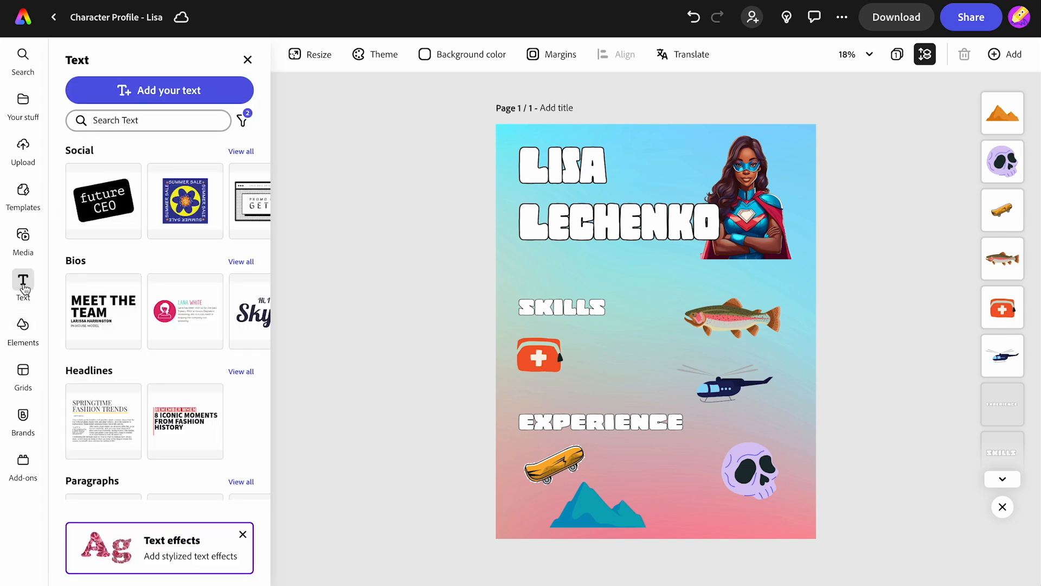
left_click(109, 89)
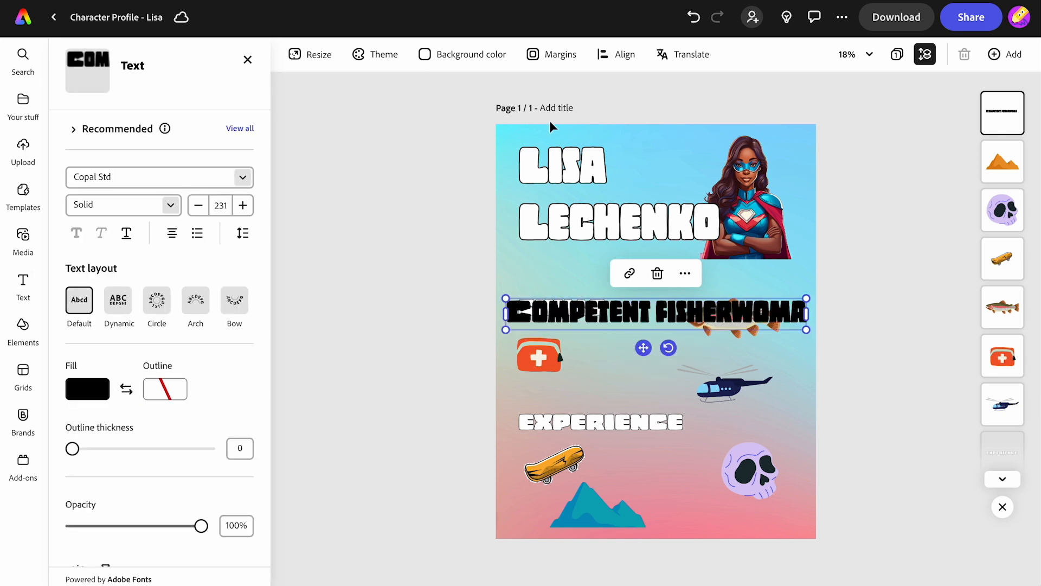
left_click(194, 176)
type("reros")
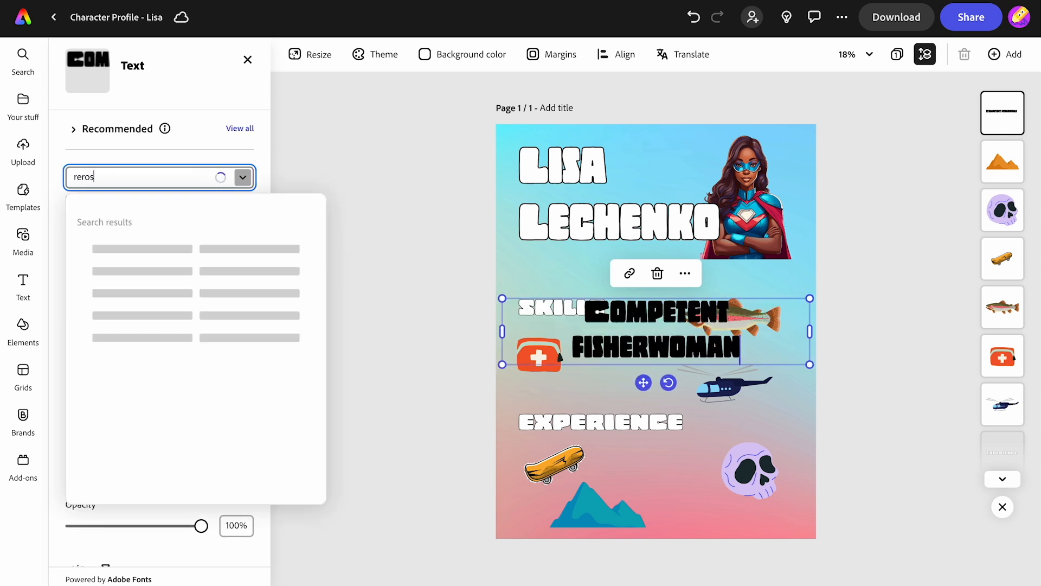
type("s")
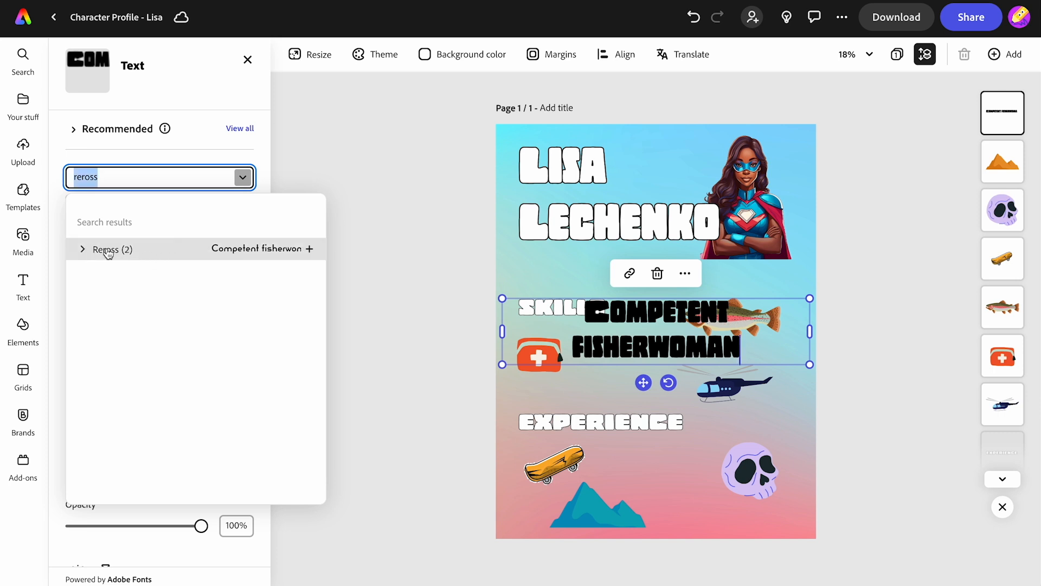
left_click(107, 250)
left_click_drag(808, 298, 657, 331)
left_click_drag(568, 382, 641, 369)
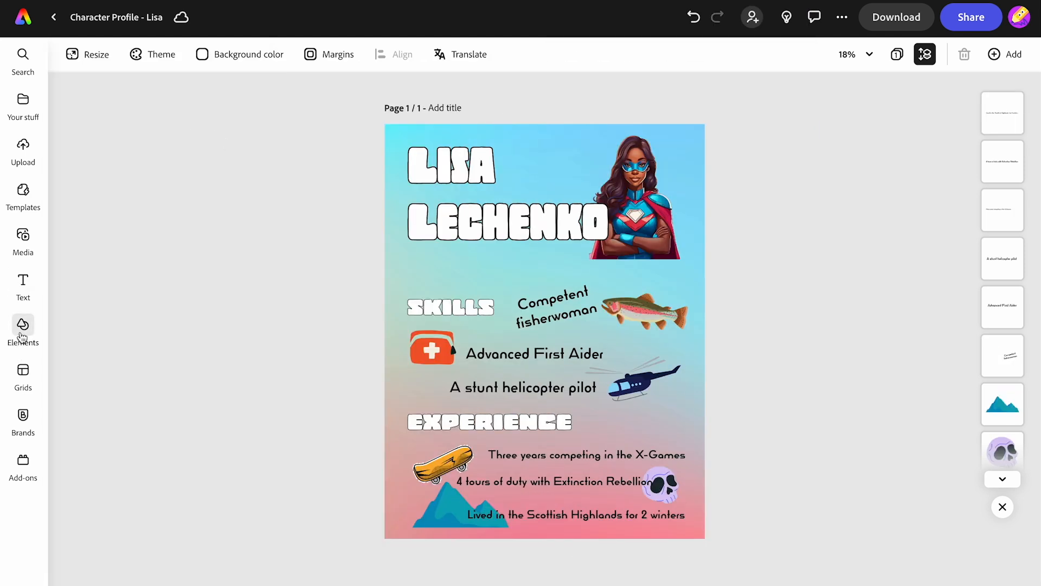
Step: Find the thin black spiral among the "spin" icons and add it to the page
left_click(22, 337)
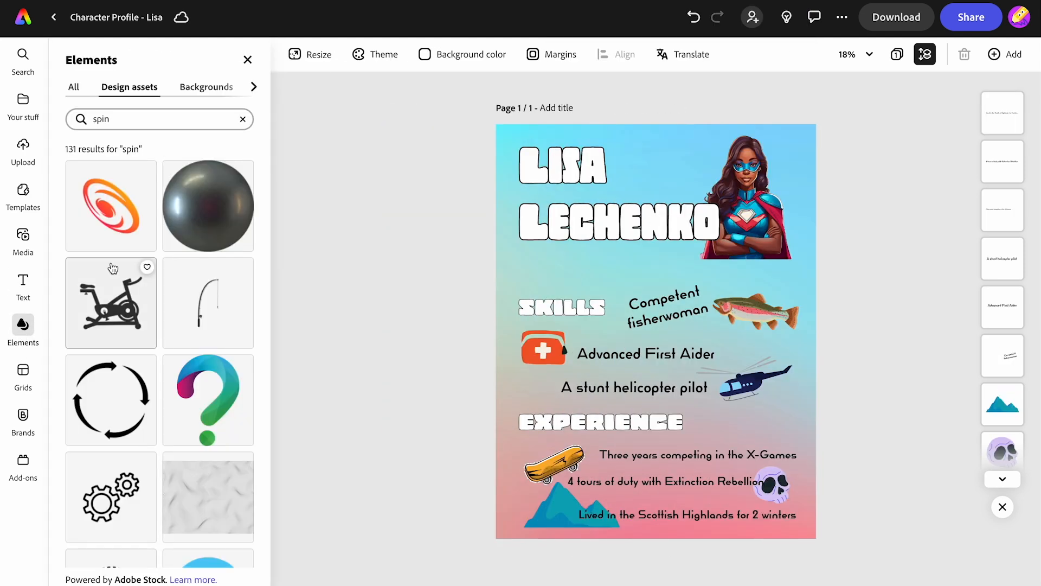
left_click(252, 87)
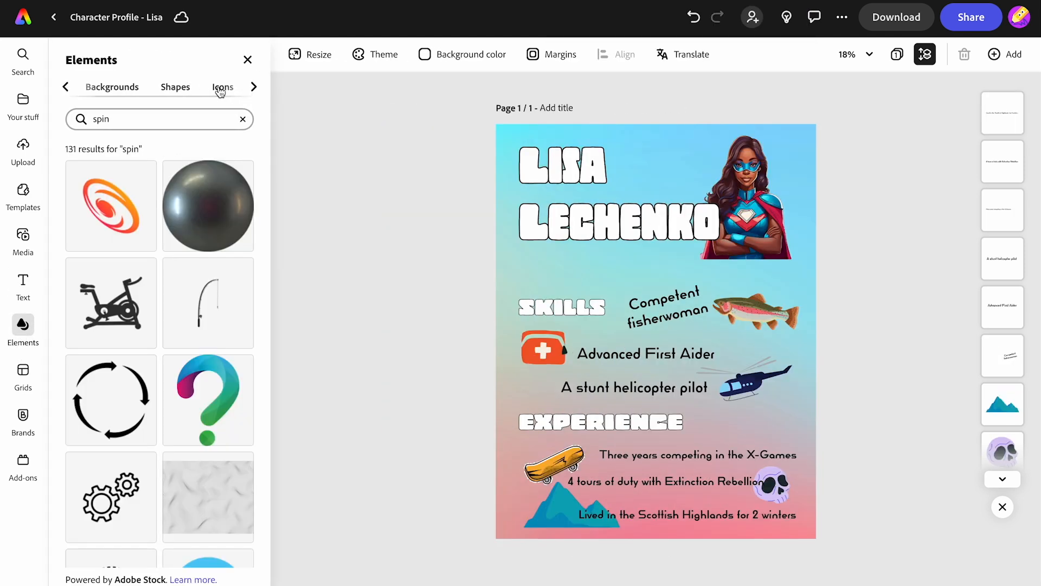
left_click(220, 90)
scroll(168, 356, "down", 6)
scroll(170, 356, "down", 8)
left_click(208, 276)
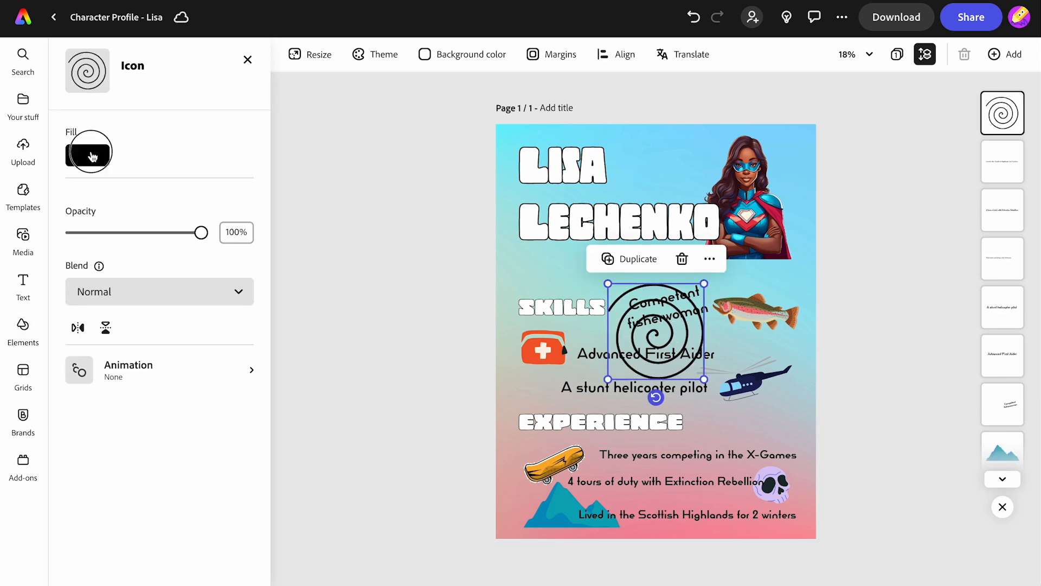
Step: Change the spiral icon's fill to white and position it, enlarged, over the superhero image
left_click(92, 155)
left_click_drag(127, 214, 114, 103)
left_click(274, 23)
left_click_drag(657, 338, 745, 201)
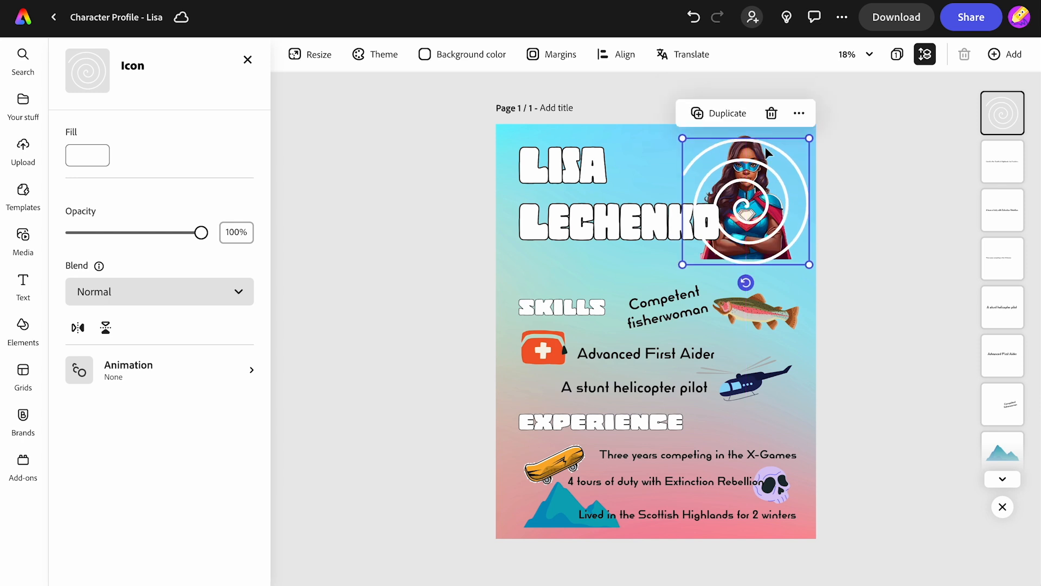
Step: Send the white spiral to the back so it sits behind the superhero image and the name
left_click(799, 113)
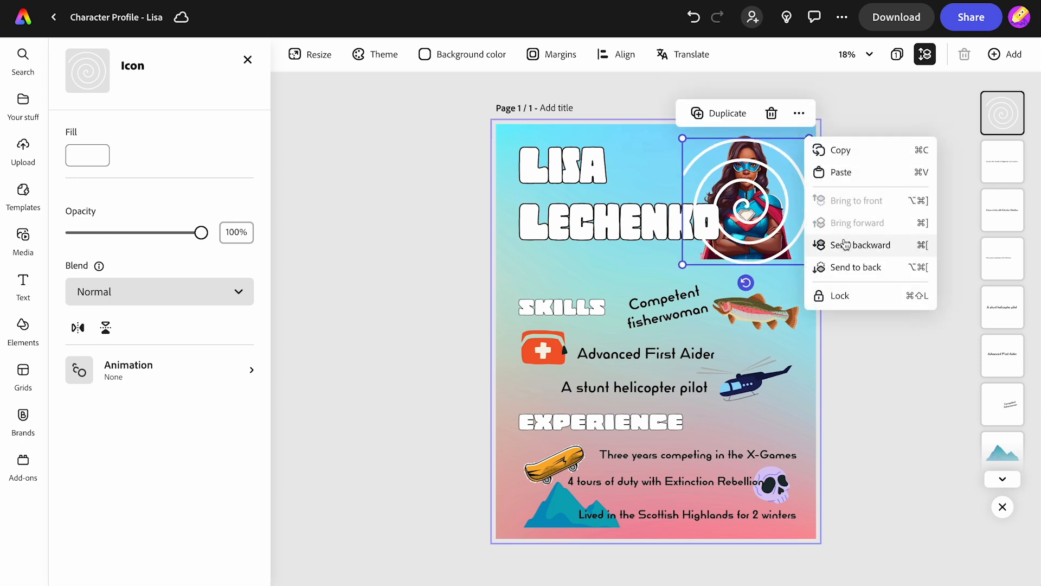
left_click(852, 266)
left_click(866, 212)
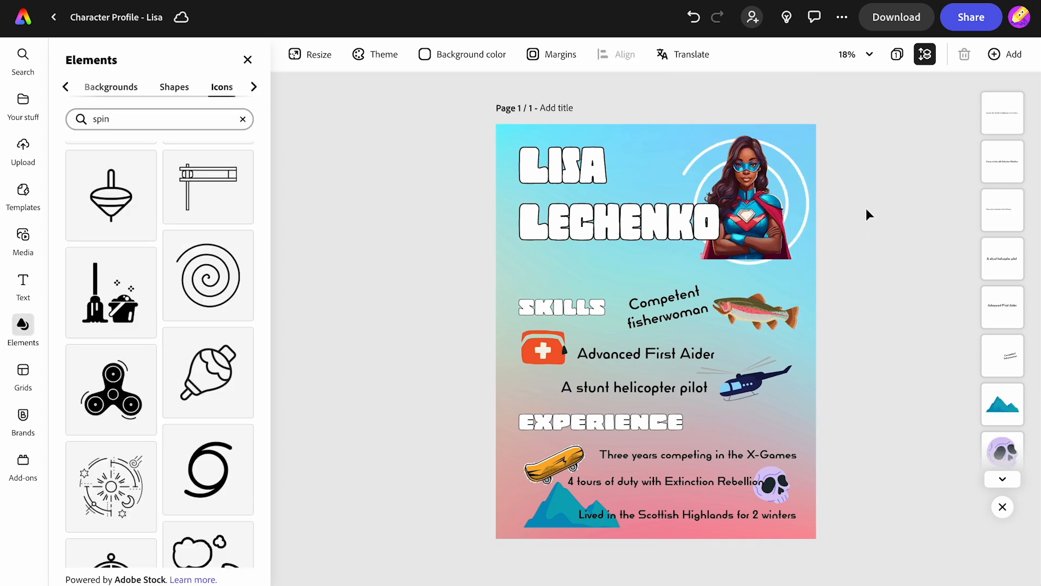
Step: Create a view-only share link for the character profile, leaving reuse by others off, and copy the link
left_click(966, 21)
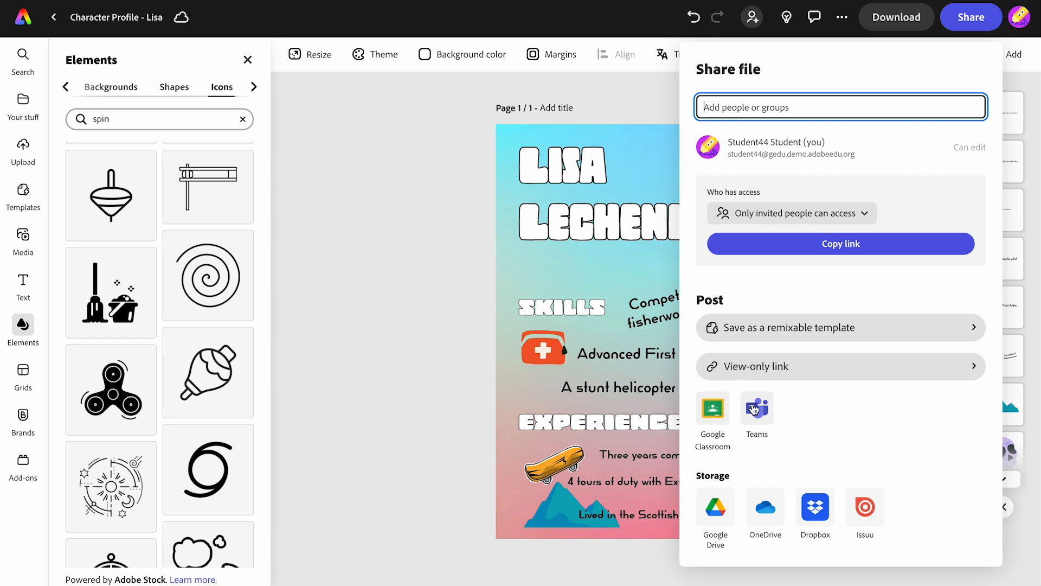
left_click(761, 370)
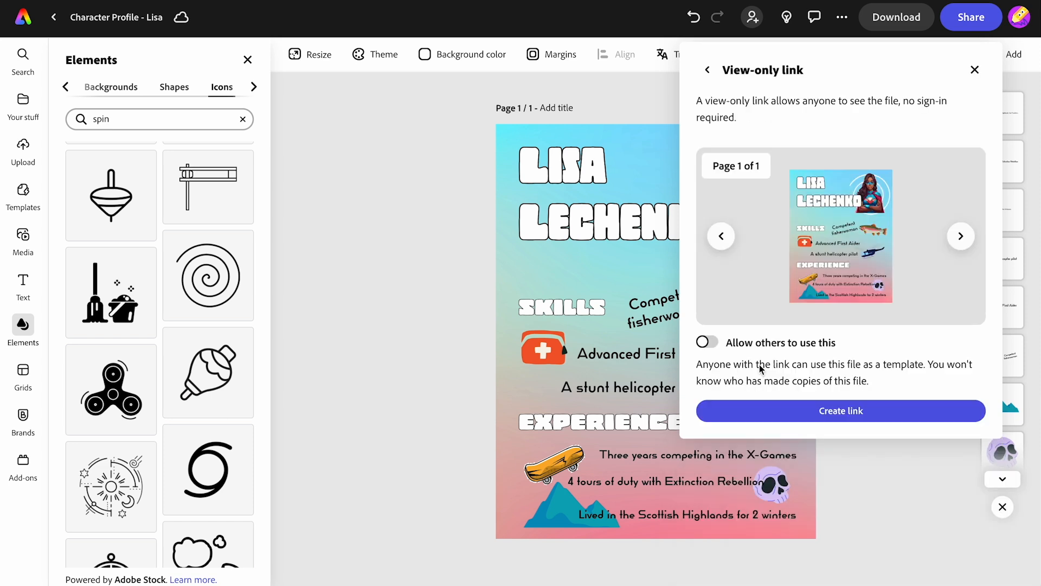
left_click(792, 416)
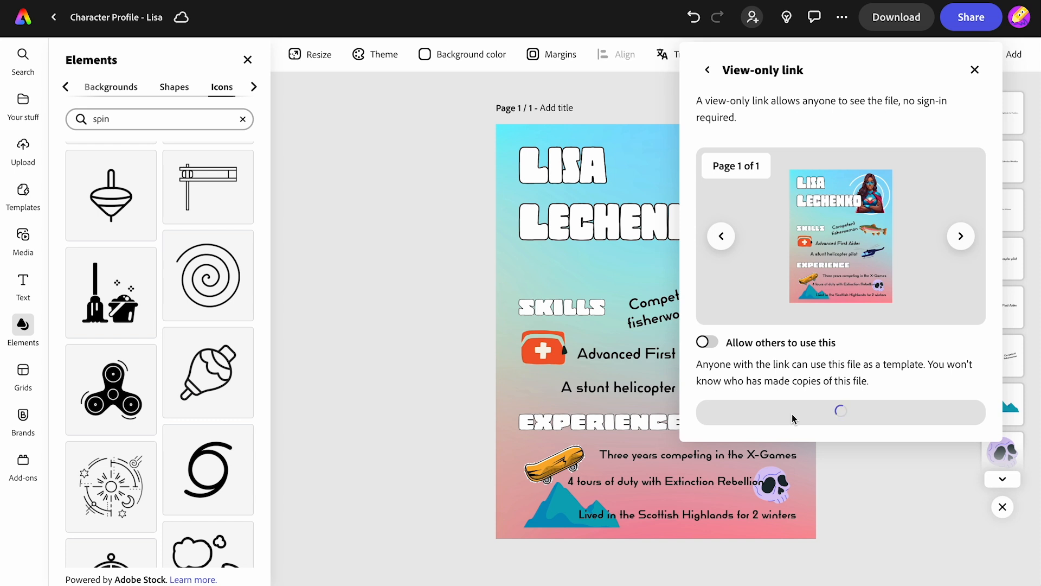
left_click(942, 429)
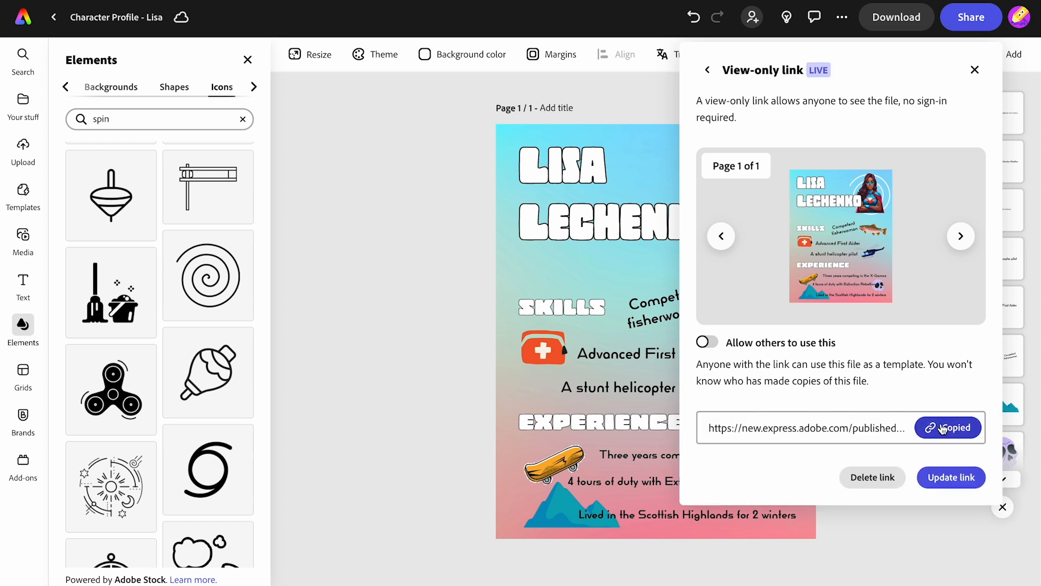